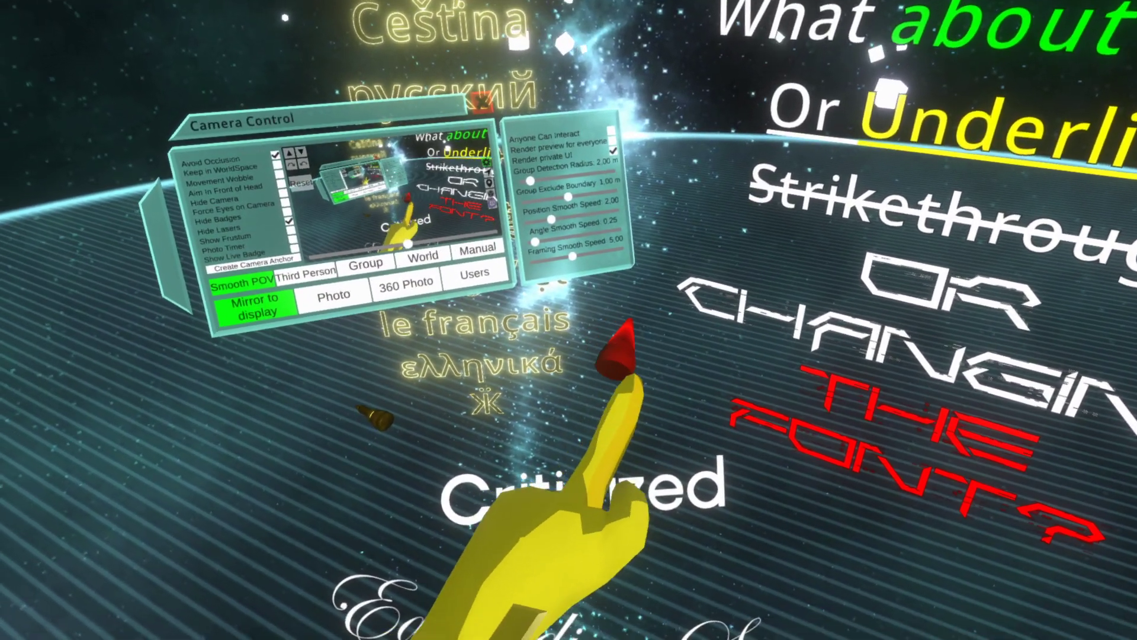
Edit the rich-text sample block, replacing its last word FONT? with HELLO!
{"action": "left_click", "coordinate": [618, 349]}
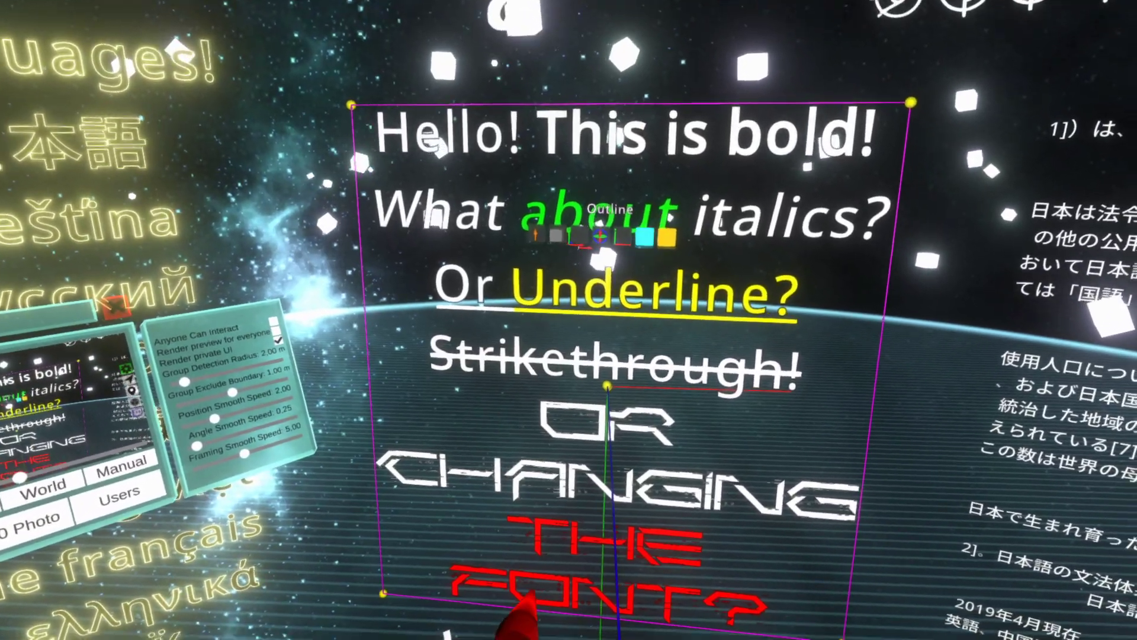
{"action": "left_click", "coordinate": [948, 100]}
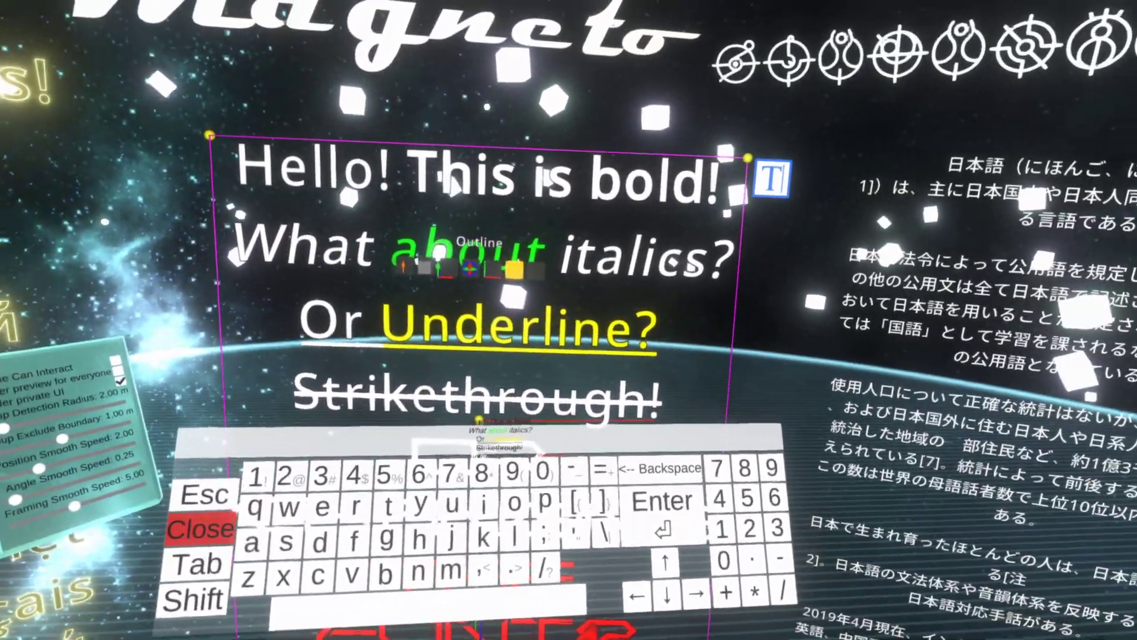
{"action": "left_click", "coordinate": [198, 528]}
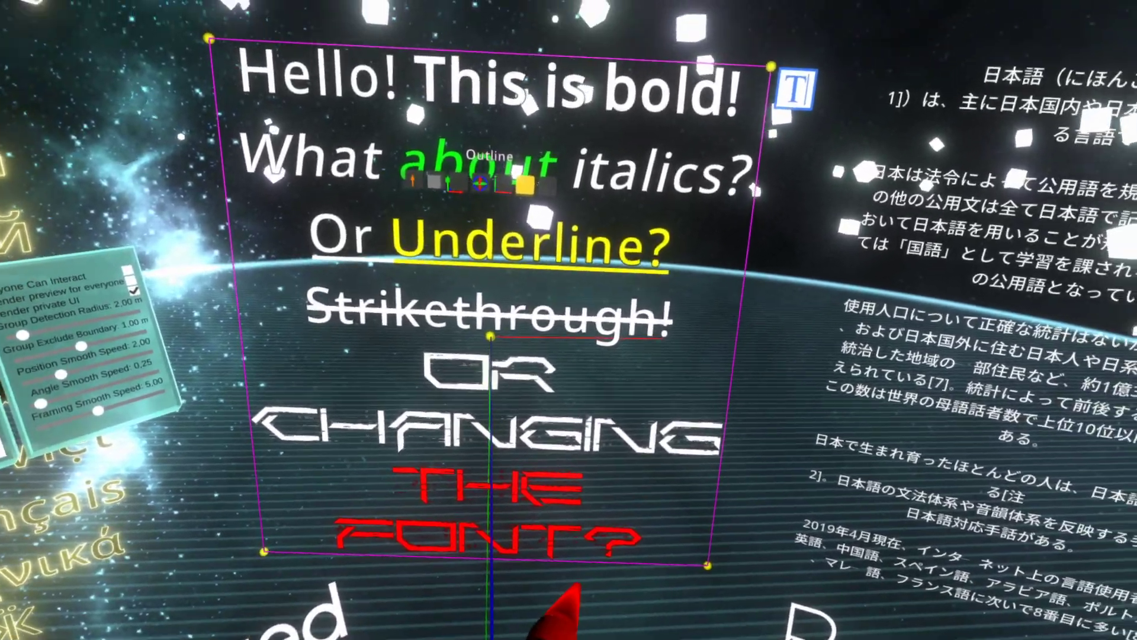
{"action": "left_click", "coordinate": [797, 89]}
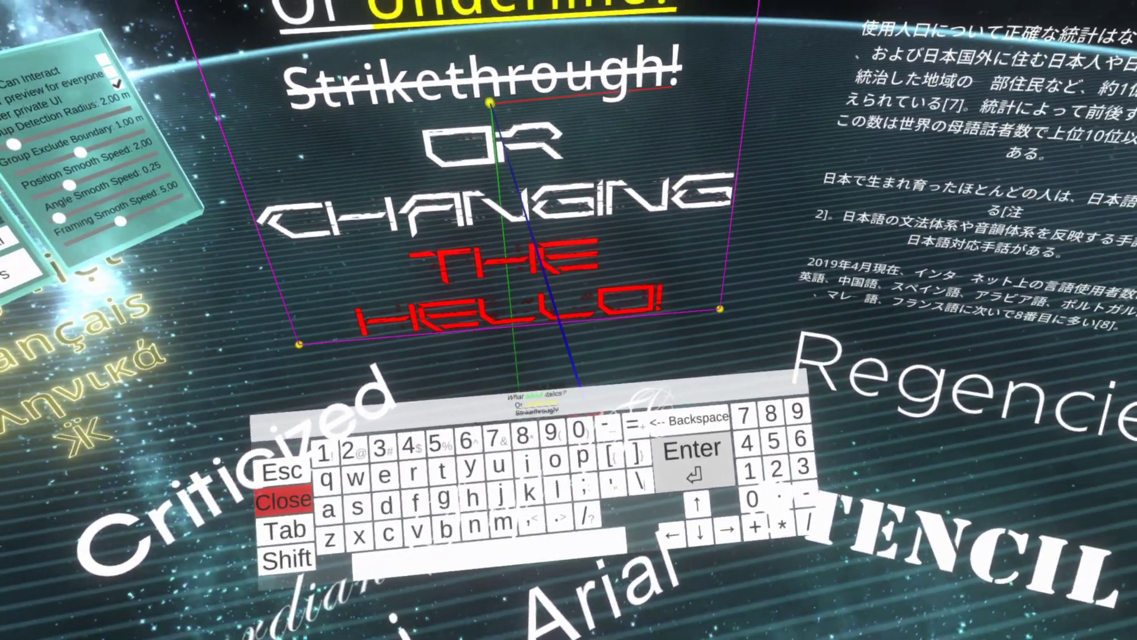
{"action": "key", "text": "Escape"}
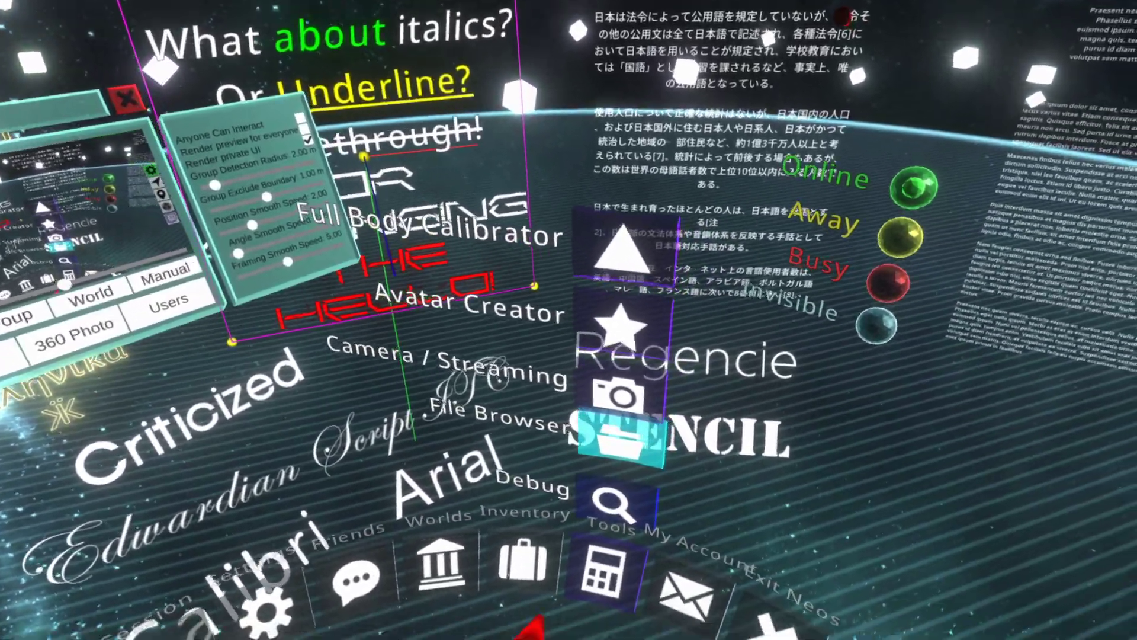
Open the File Browser, go to drive D: and import the comic.ttf font into the world
{"action": "left_click", "coordinate": [595, 376]}
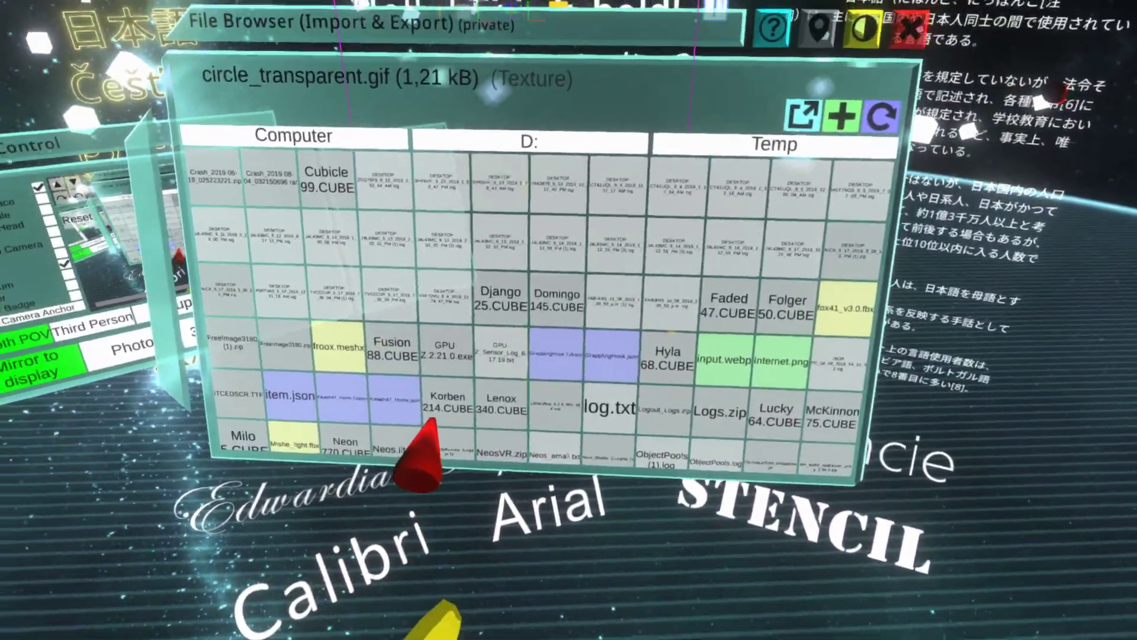
{"action": "left_click", "coordinate": [528, 139]}
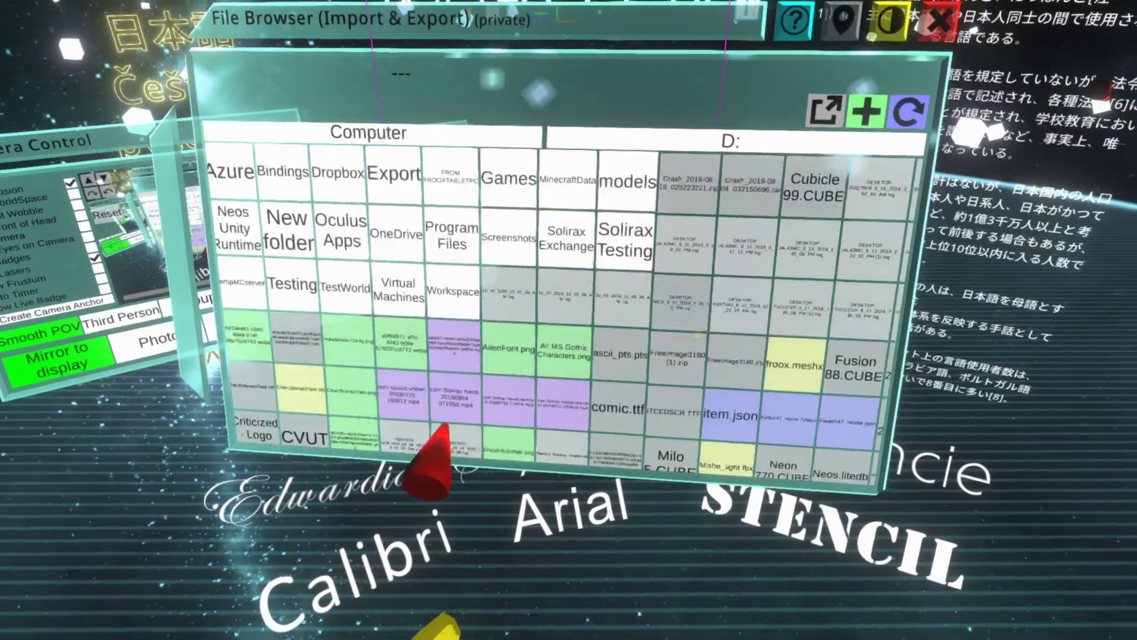
{"action": "left_click", "coordinate": [437, 360]}
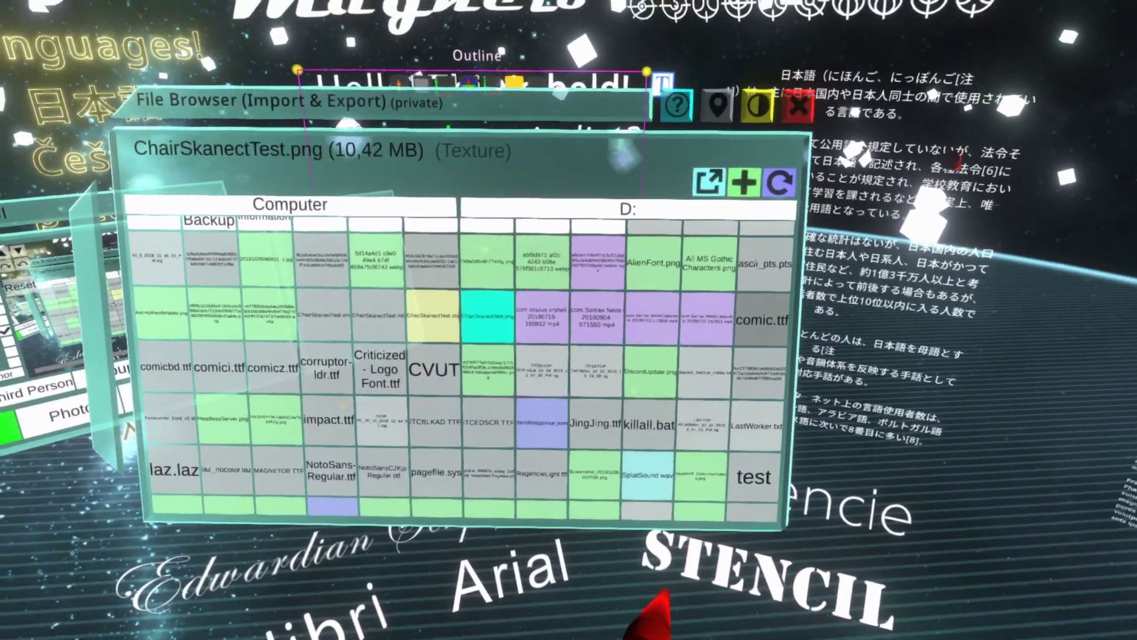
{"action": "double_click", "coordinate": [503, 293]}
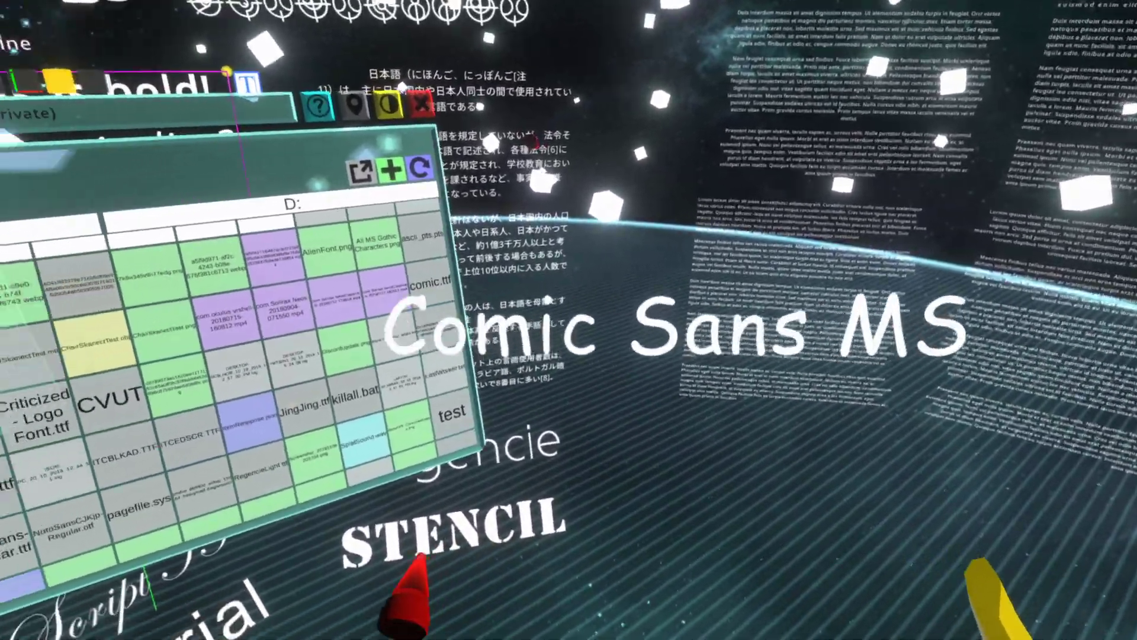
Import the JingJing.ttf and ITCBLKAD.TTF fonts from drive D: and place their samples among the other font texts
{"action": "left_click", "coordinate": [389, 360]}
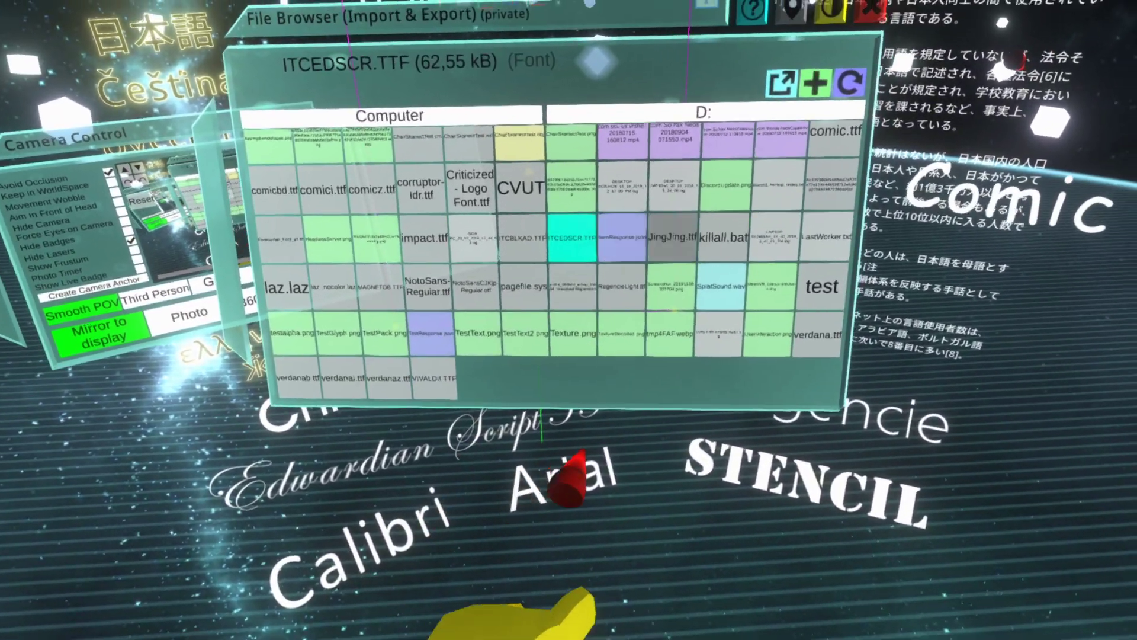
{"action": "double_click", "coordinate": [650, 223]}
{"action": "left_click_drag", "start_coordinate": [465, 244], "coordinate": [841, 426]}
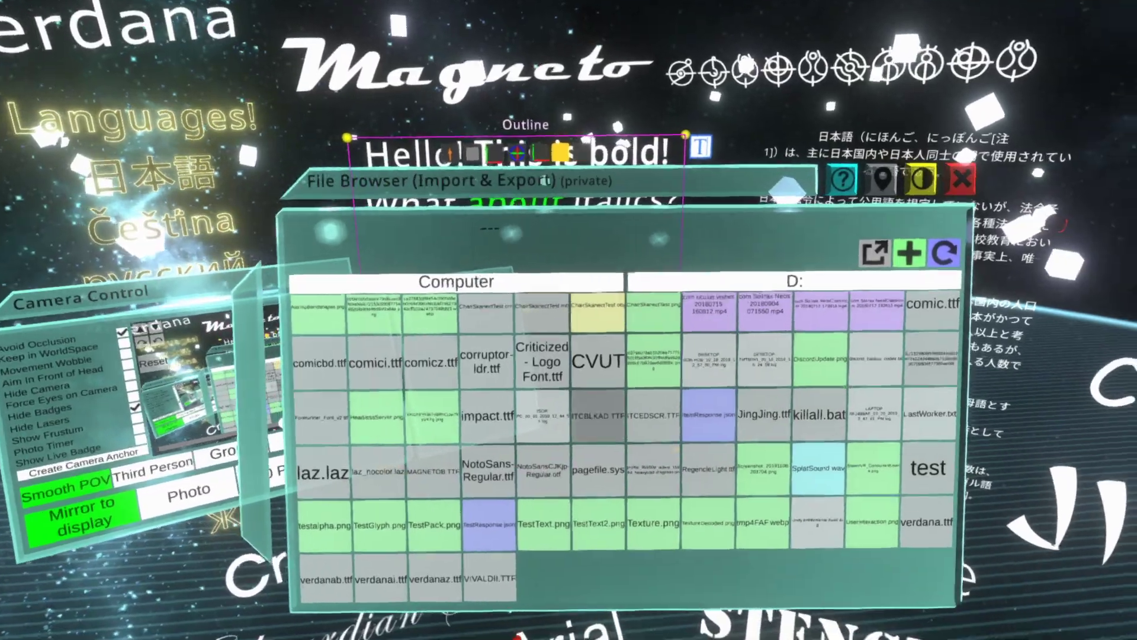
{"action": "double_click", "coordinate": [509, 348]}
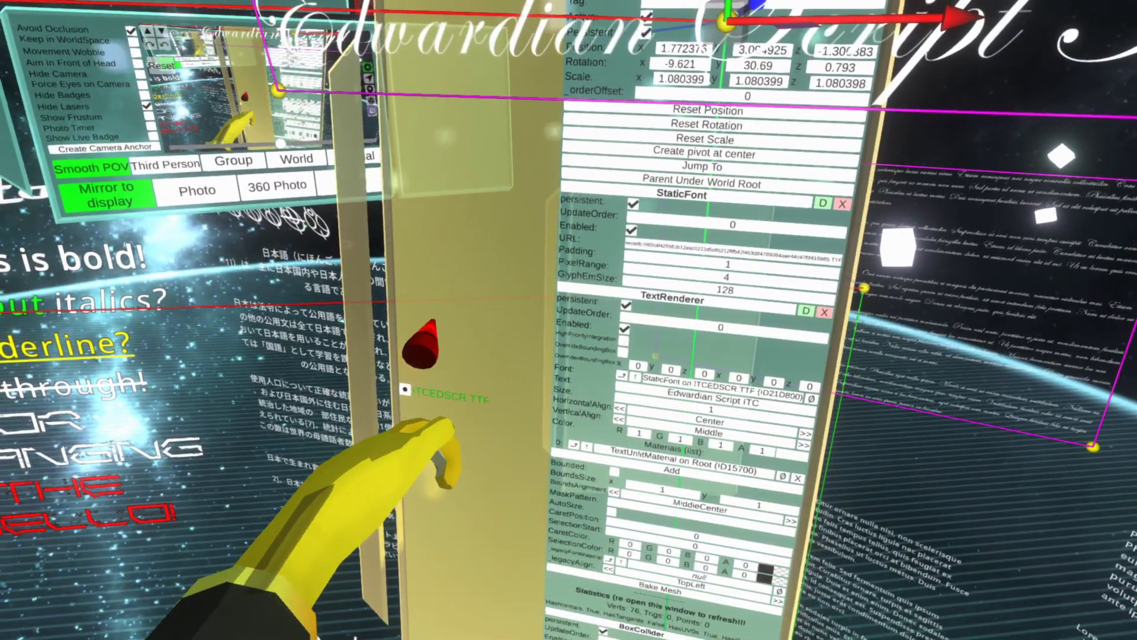
Set the GlyphEmSize of the Edwardian Script sample's StaticFont to 32
{"action": "left_click_drag", "start_coordinate": [429, 312], "coordinate": [335, 452]}
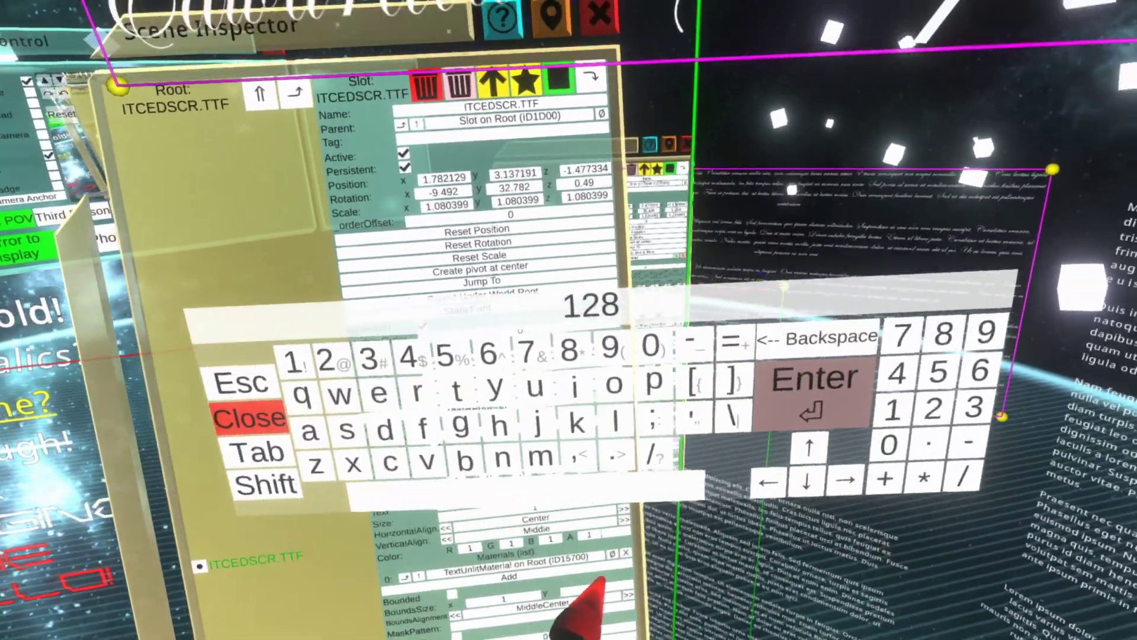
{"action": "key", "text": "BackSpace"}
{"action": "key", "text": "BackSpace"}
{"action": "key", "text": "BackSpace"}
{"action": "type", "text": "32"}
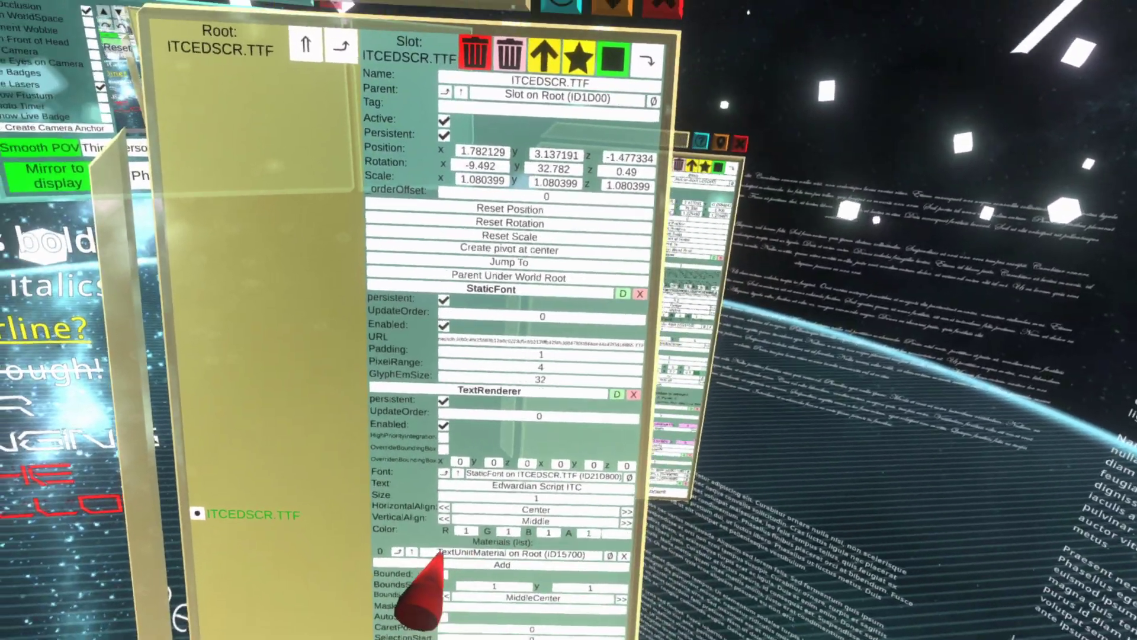
Change the Edwardian Script font's GlyphEmSize to 64
{"action": "type", "text": "7"}
{"action": "key", "text": "BackSpace"}
{"action": "key", "text": "BackSpace"}
{"action": "key", "text": "BackSpace"}
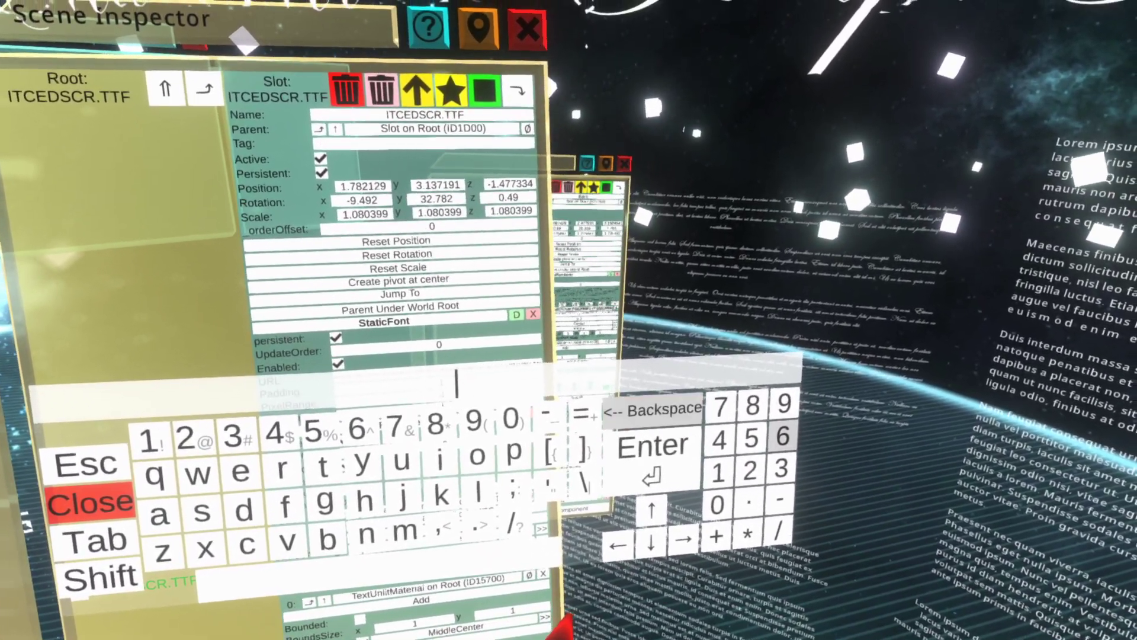
{"action": "type", "text": "64"}
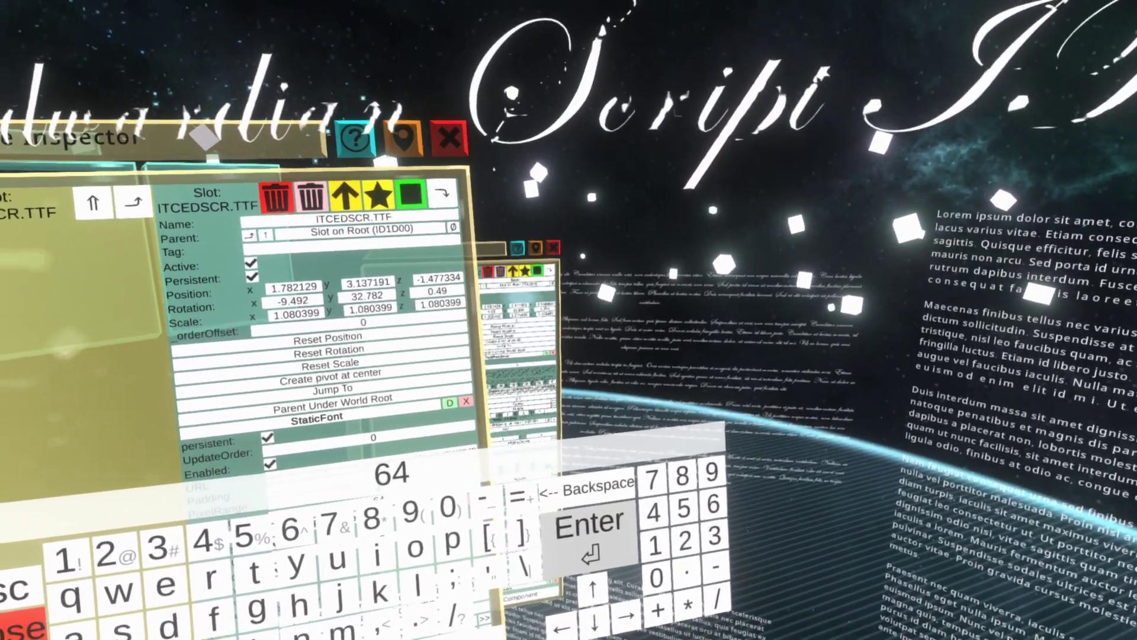
{"action": "key", "text": "Return"}
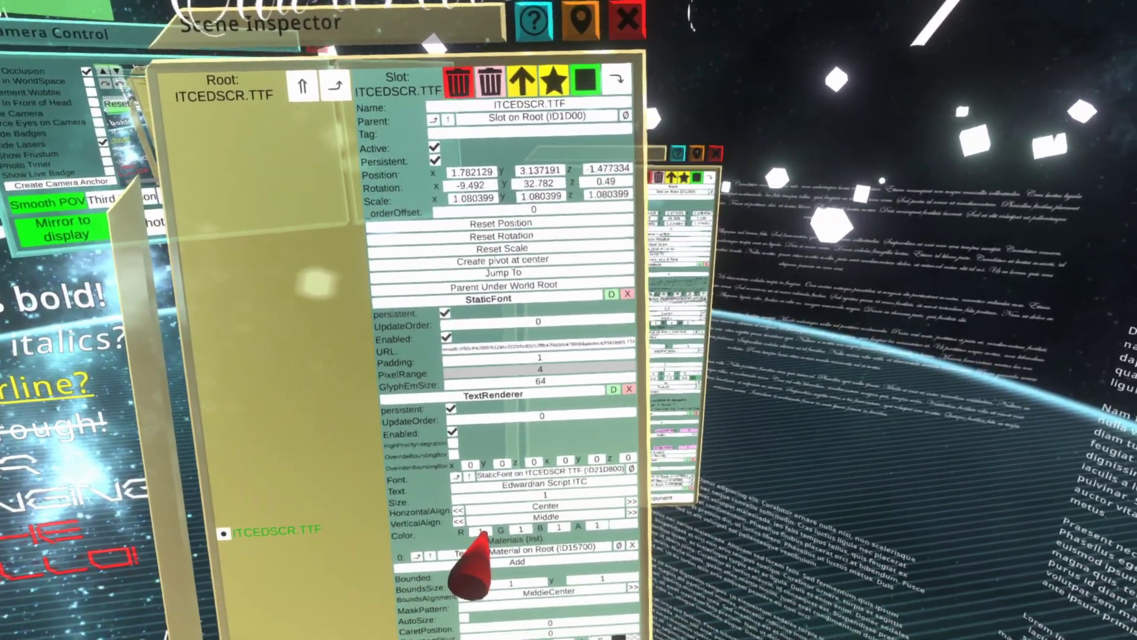
Set the Edwardian Script font's GlyphEmSize back to 128
{"action": "left_click", "coordinate": [347, 586]}
{"action": "key", "text": "BackSpace"}
{"action": "key", "text": "BackSpace"}
{"action": "type", "text": "128"}
{"action": "key", "text": "Return"}
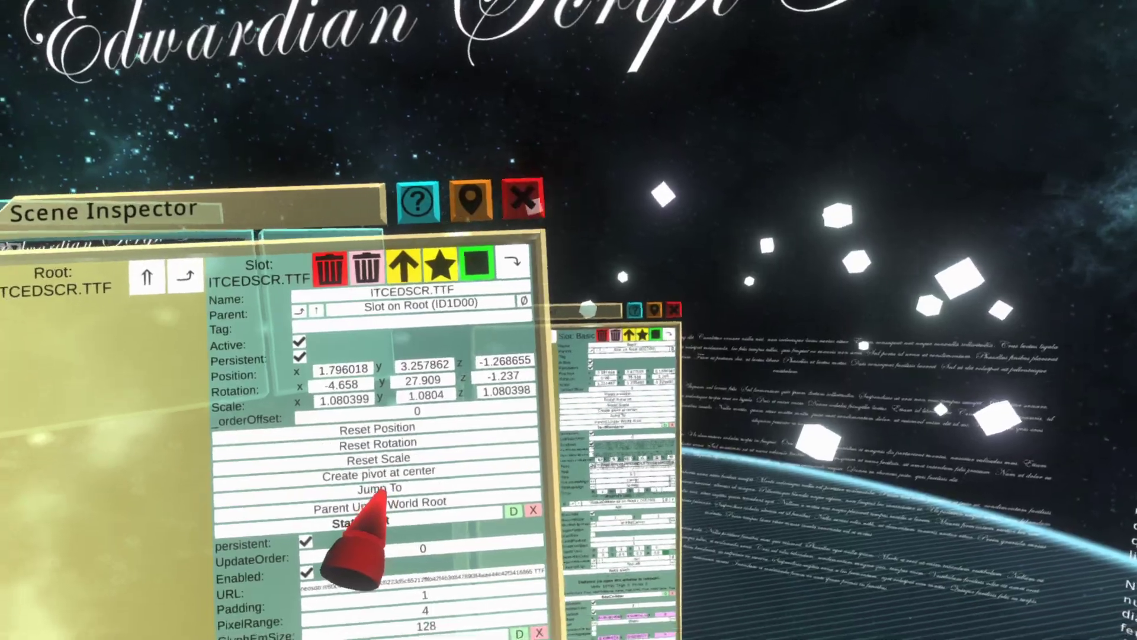
Close the Scene Inspector windows and the Camera Control window
{"action": "left_click", "coordinate": [379, 489]}
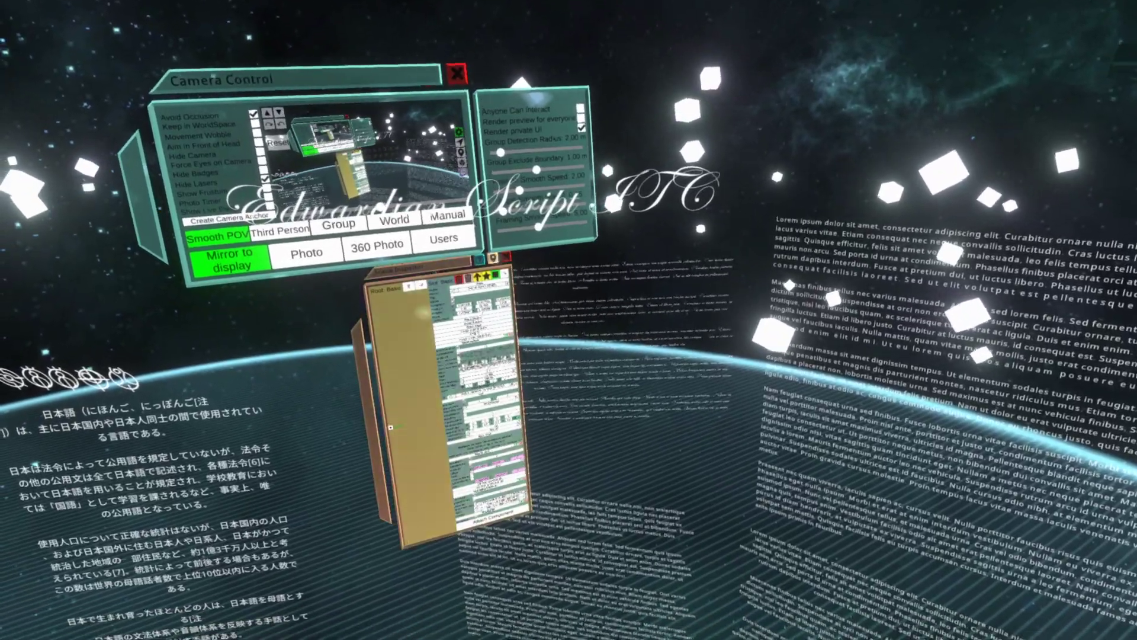
{"action": "left_click", "coordinate": [464, 198]}
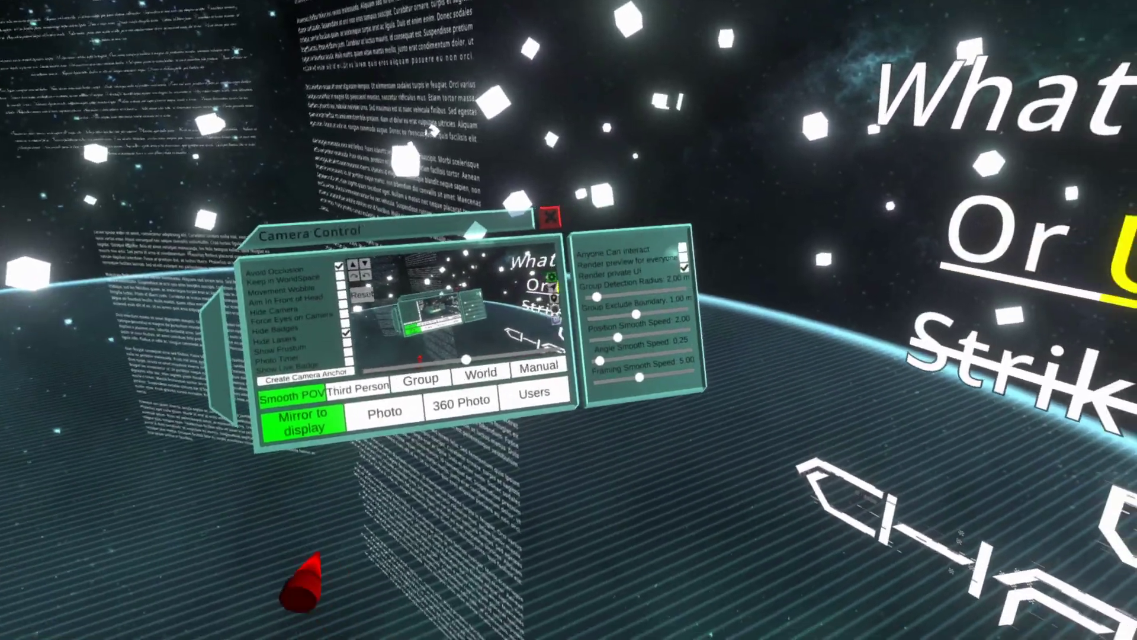
{"action": "left_click", "coordinate": [563, 230]}
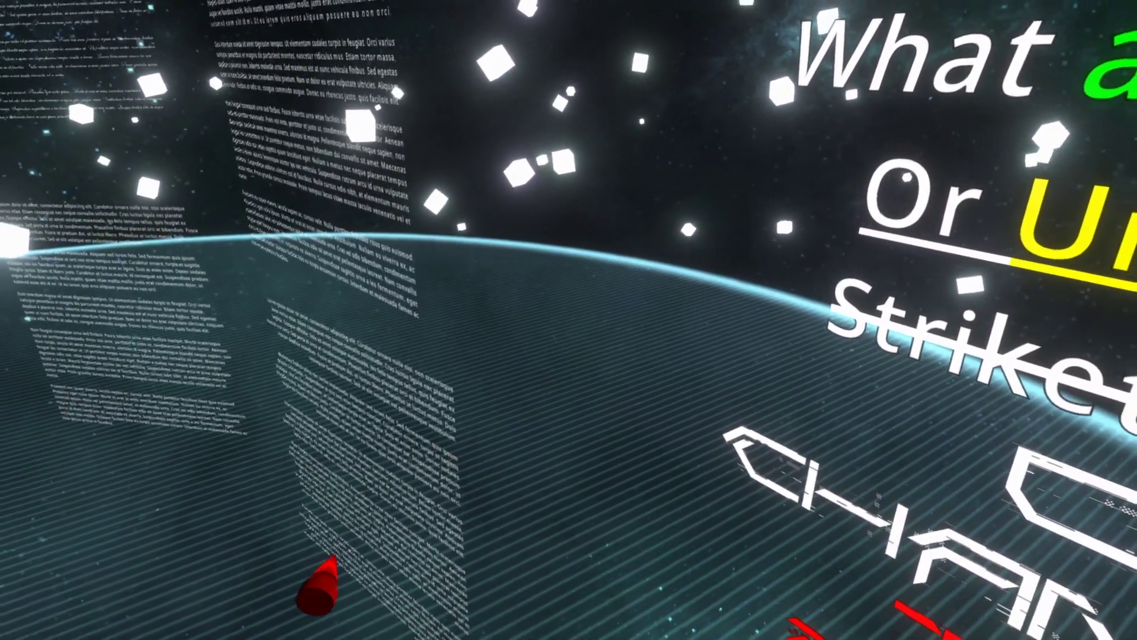
Select the Outline rich-text block and open its inspector
{"action": "left_click", "coordinate": [844, 183]}
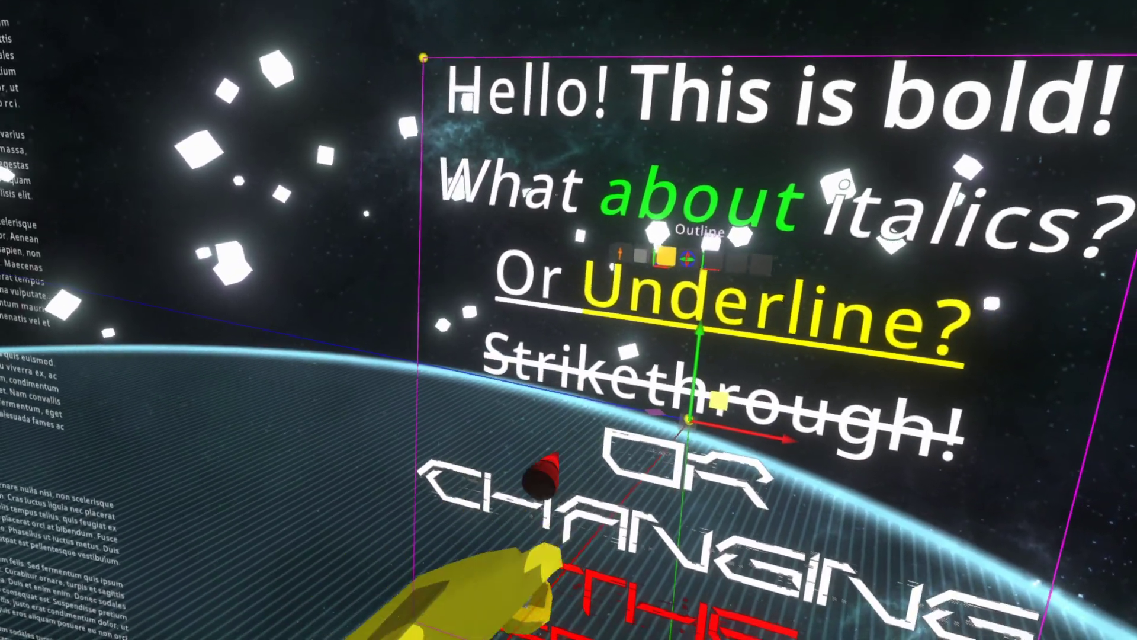
{"action": "right_click", "coordinate": [507, 481]}
{"action": "left_click", "coordinate": [510, 393]}
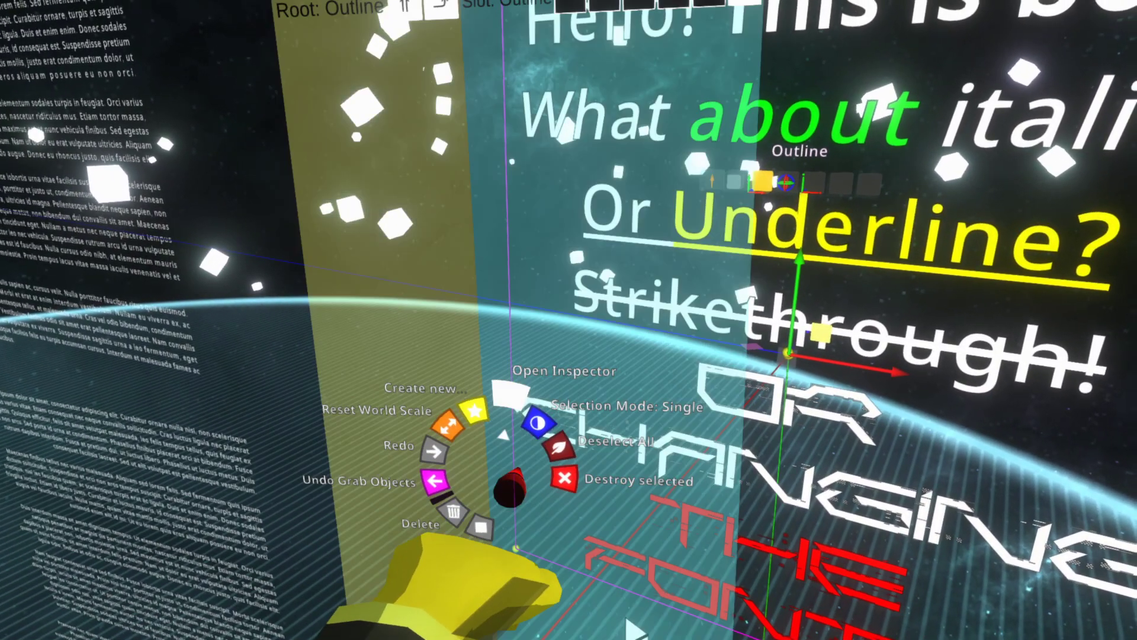
{"action": "left_click", "coordinate": [510, 394]}
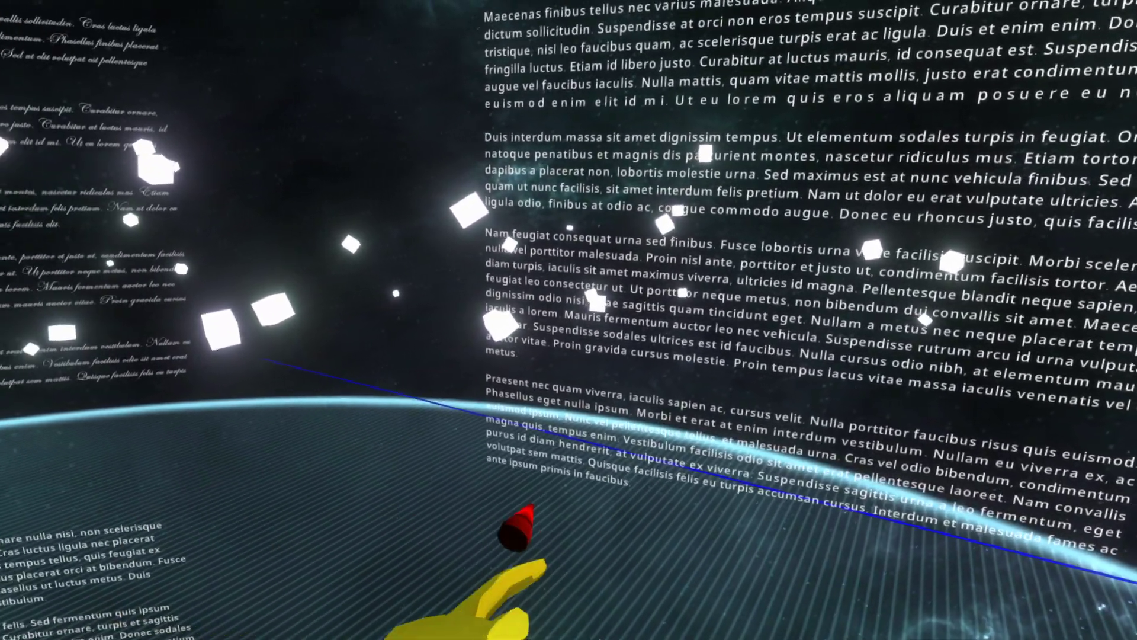
Open the inspector of the Basic lorem ipsum text block and set its horizontal BoundsSize to 1
{"action": "left_click", "coordinate": [562, 427]}
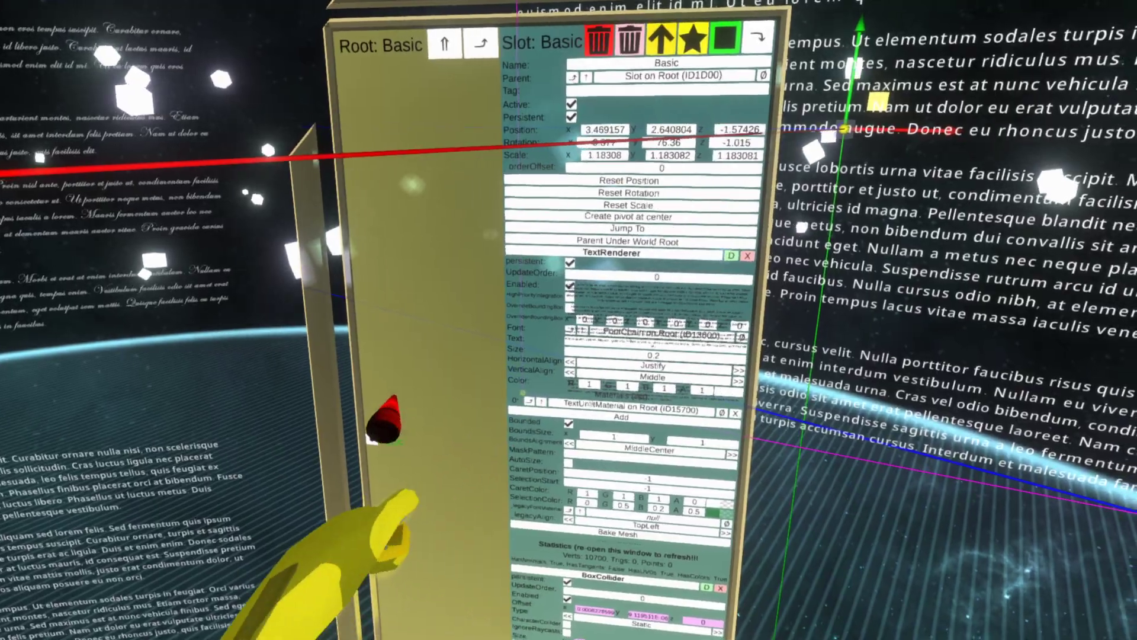
{"action": "scroll", "coordinate": [628, 355], "scroll_direction": "down", "scroll_amount": 3}
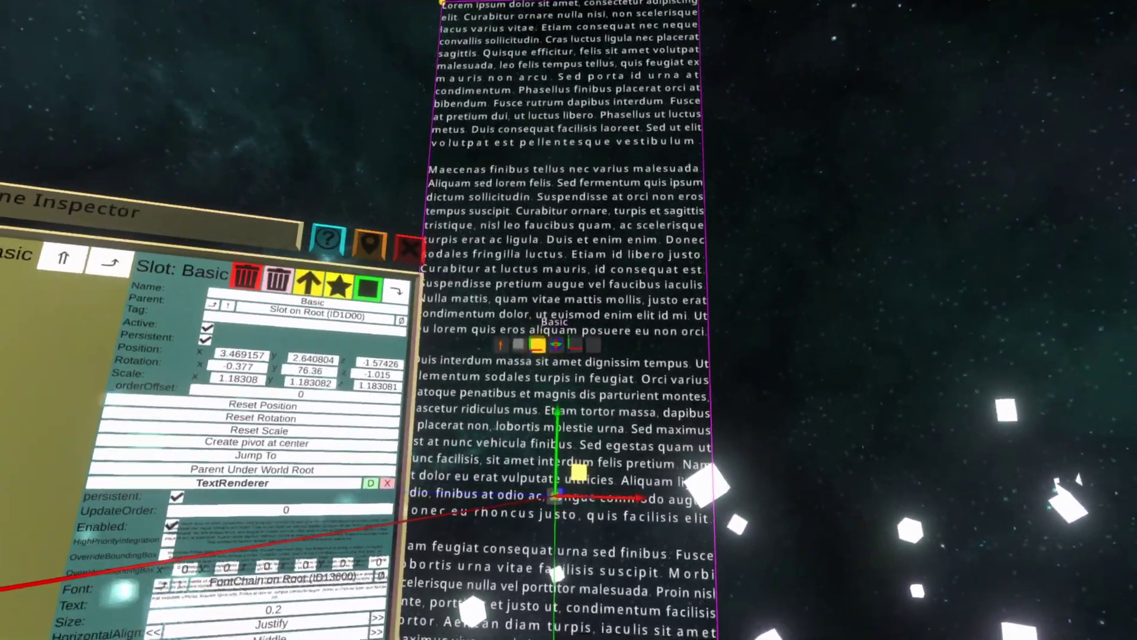
{"action": "key", "text": "BackSpace"}
{"action": "type", "text": "1"}
{"action": "key", "text": "Return"}
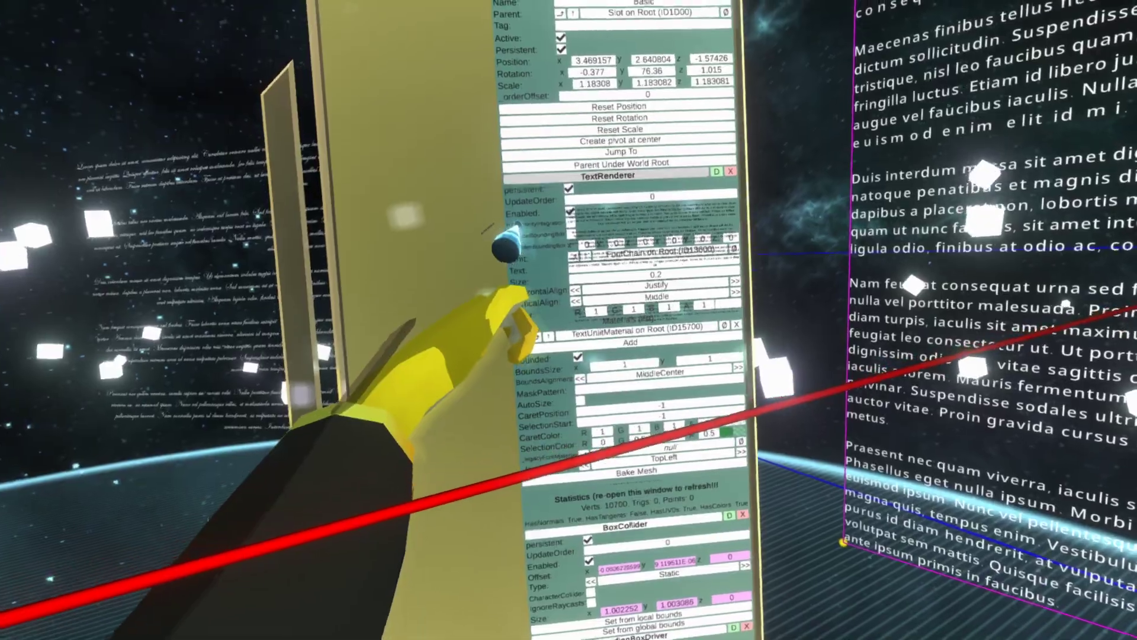
Unpack the Basic text's TextRenderer fields as a LogiX interface and add a T input node beside it
{"action": "left_click_drag", "start_coordinate": [607, 176], "coordinate": [563, 515]}
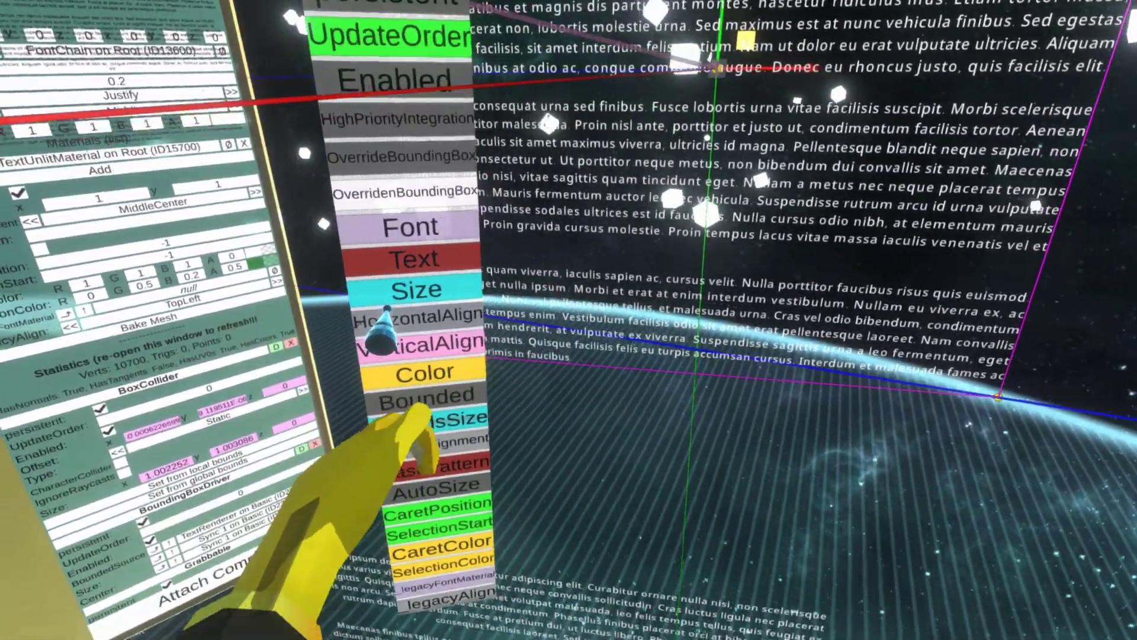
{"action": "right_click", "coordinate": [642, 488]}
{"action": "left_click", "coordinate": [653, 438]}
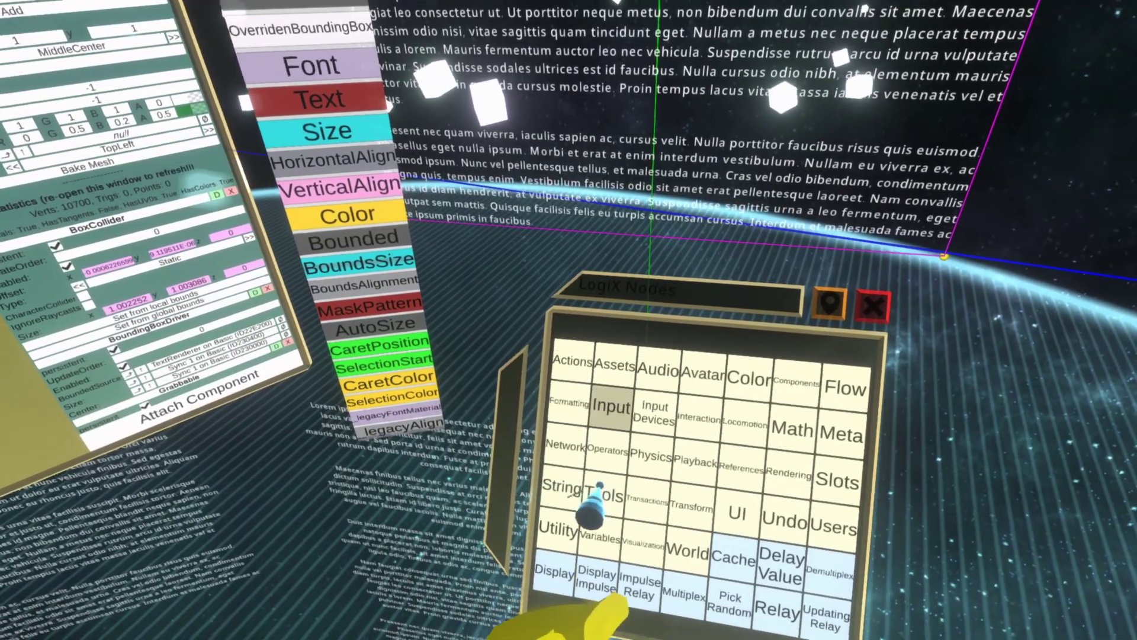
{"action": "left_click", "coordinate": [592, 307]}
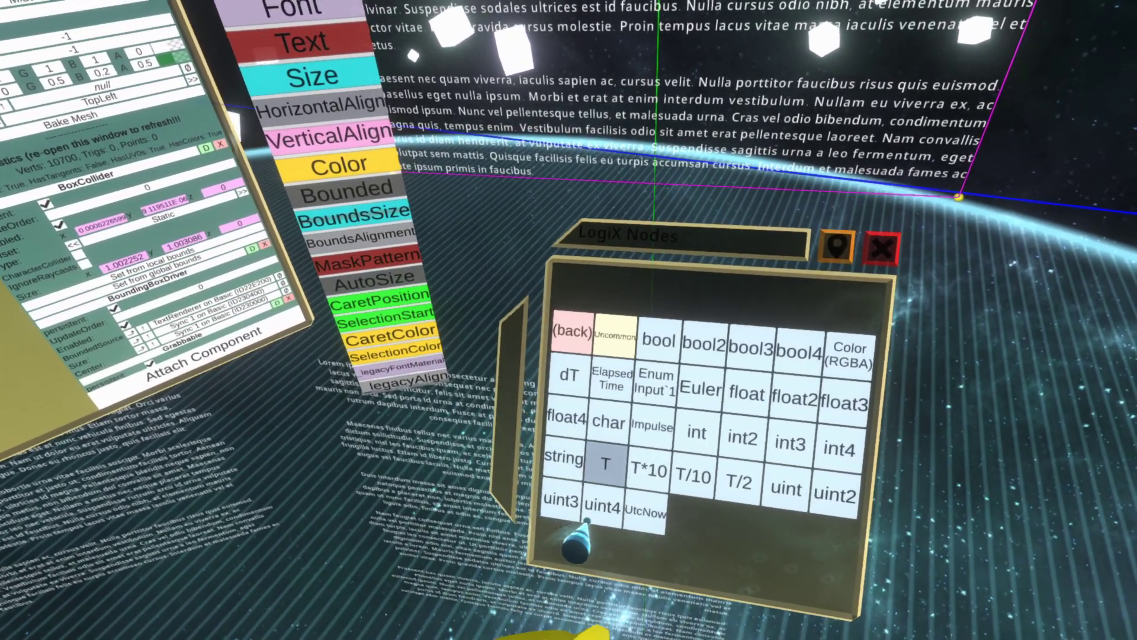
{"action": "left_click", "coordinate": [602, 535]}
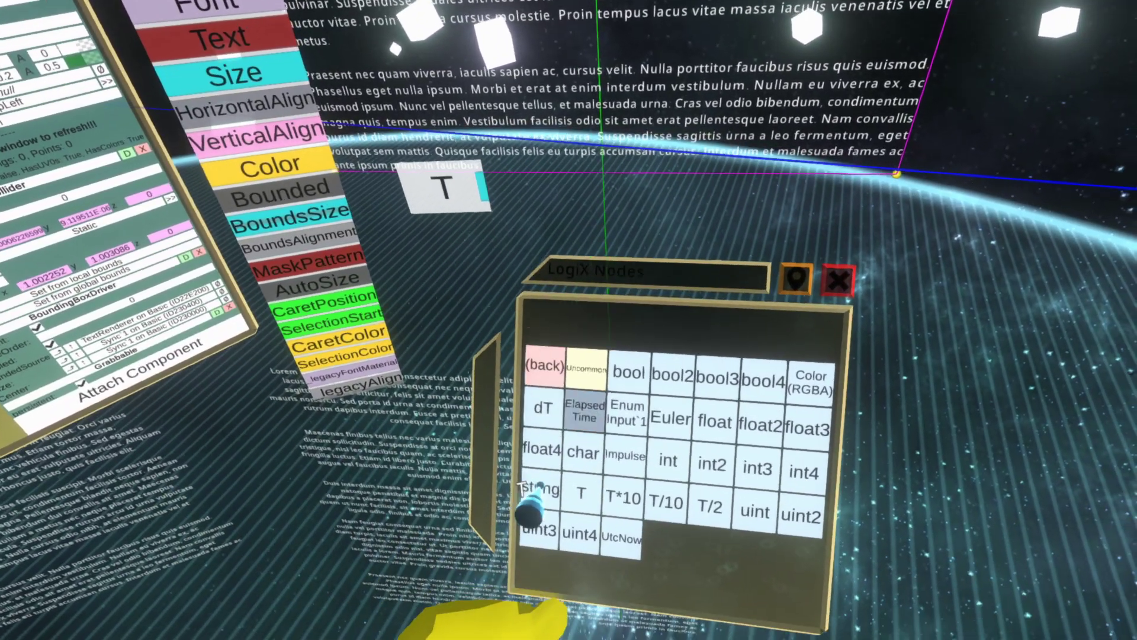
Add a Sin math node fed by the T node and display its output value
{"action": "left_click", "coordinate": [549, 362]}
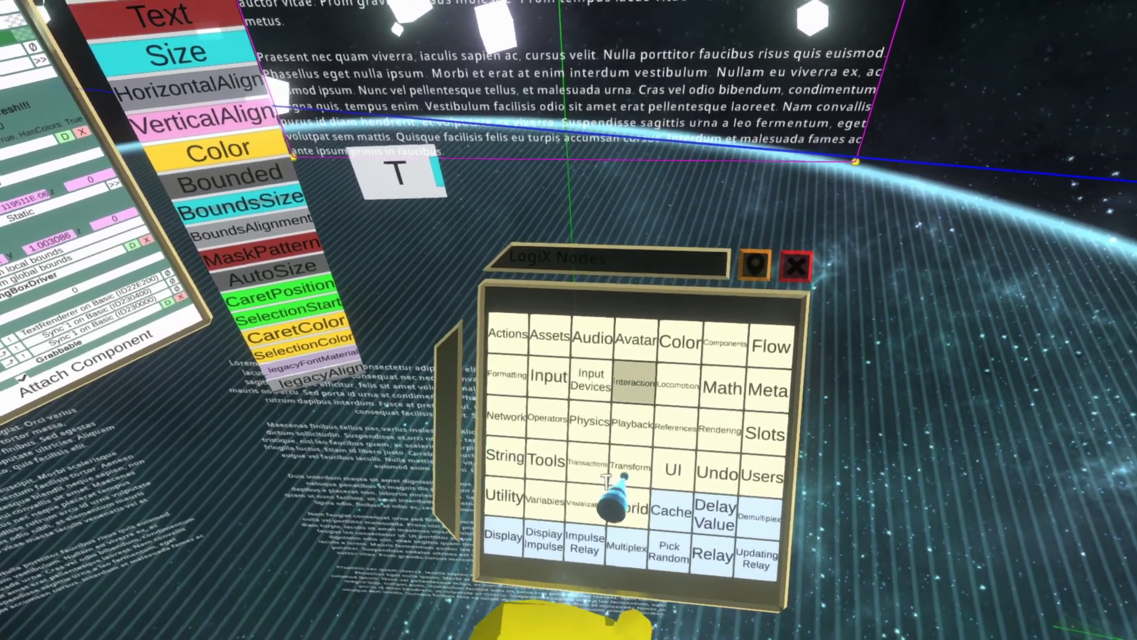
{"action": "left_click", "coordinate": [718, 388]}
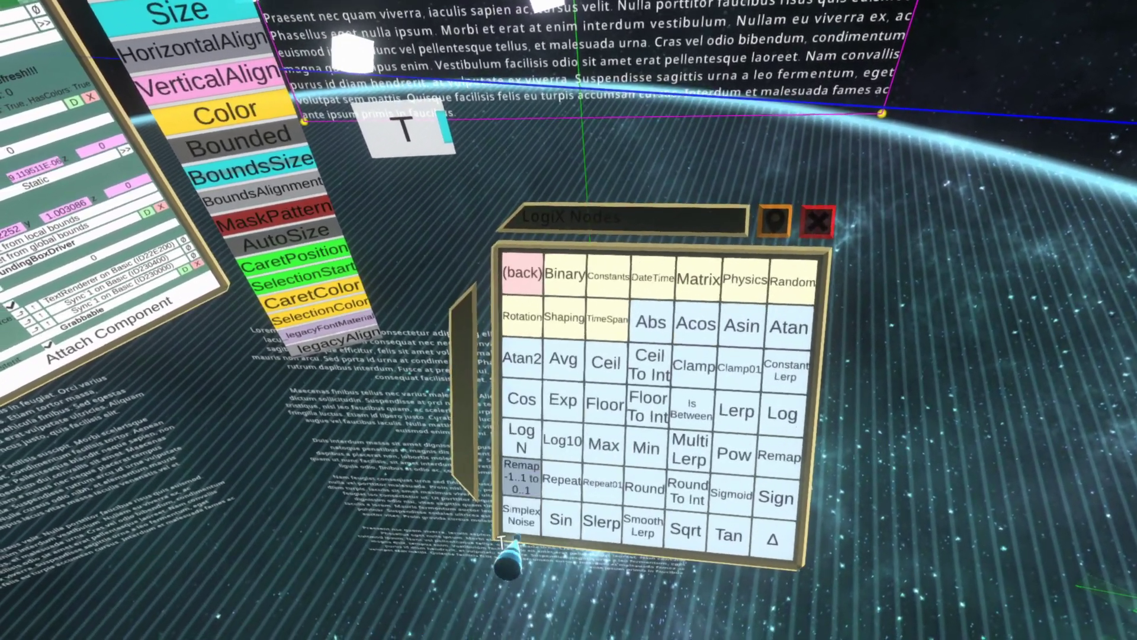
{"action": "left_click", "coordinate": [560, 514]}
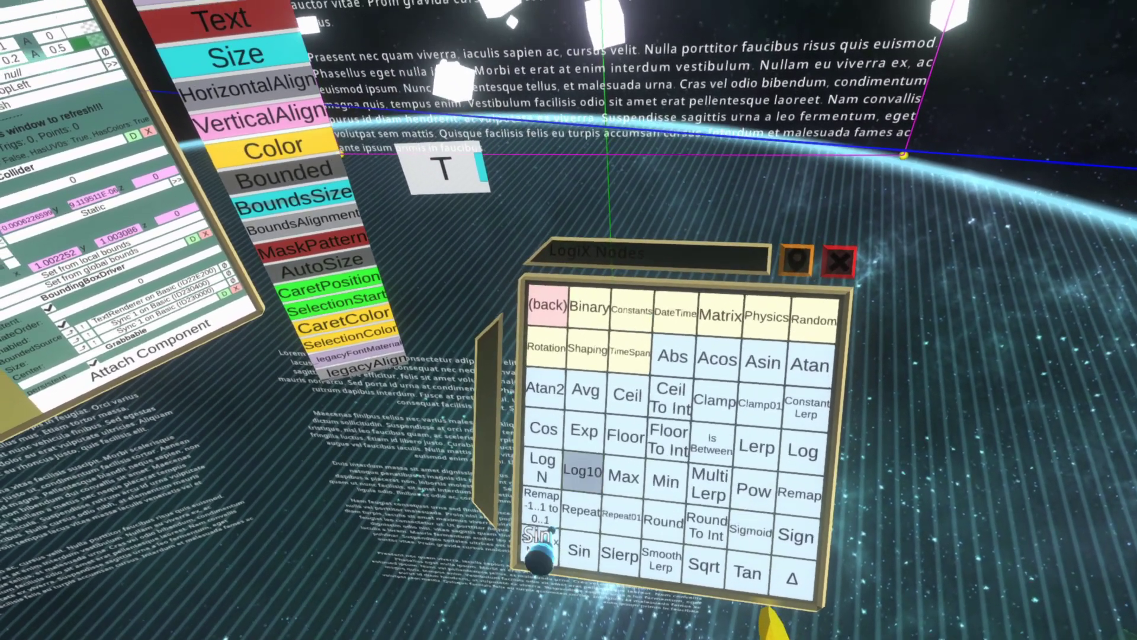
{"action": "left_click", "coordinate": [606, 260]}
{"action": "left_click_drag", "start_coordinate": [530, 255], "coordinate": [720, 267]}
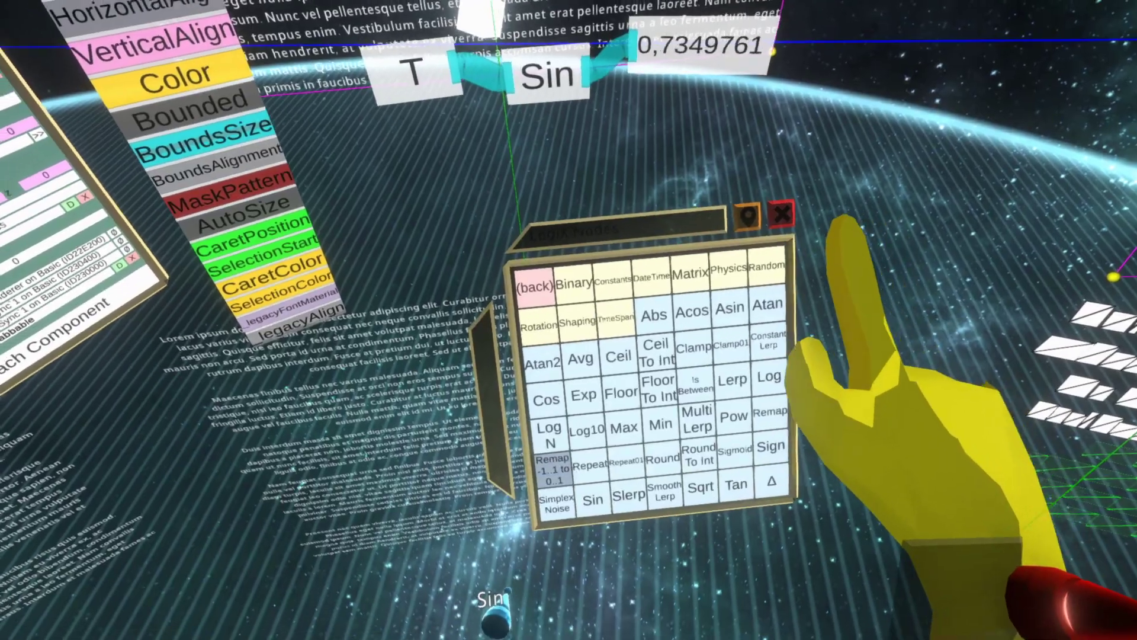
Add a Remap -1..1 to 0..1 node fed by the Sin node and route its output to the value display
{"action": "left_click", "coordinate": [553, 477]}
{"action": "left_click", "coordinate": [715, 222]}
{"action": "left_click_drag", "start_coordinate": [703, 264], "coordinate": [610, 333]}
{"action": "left_click_drag", "start_coordinate": [504, 255], "coordinate": [569, 327]}
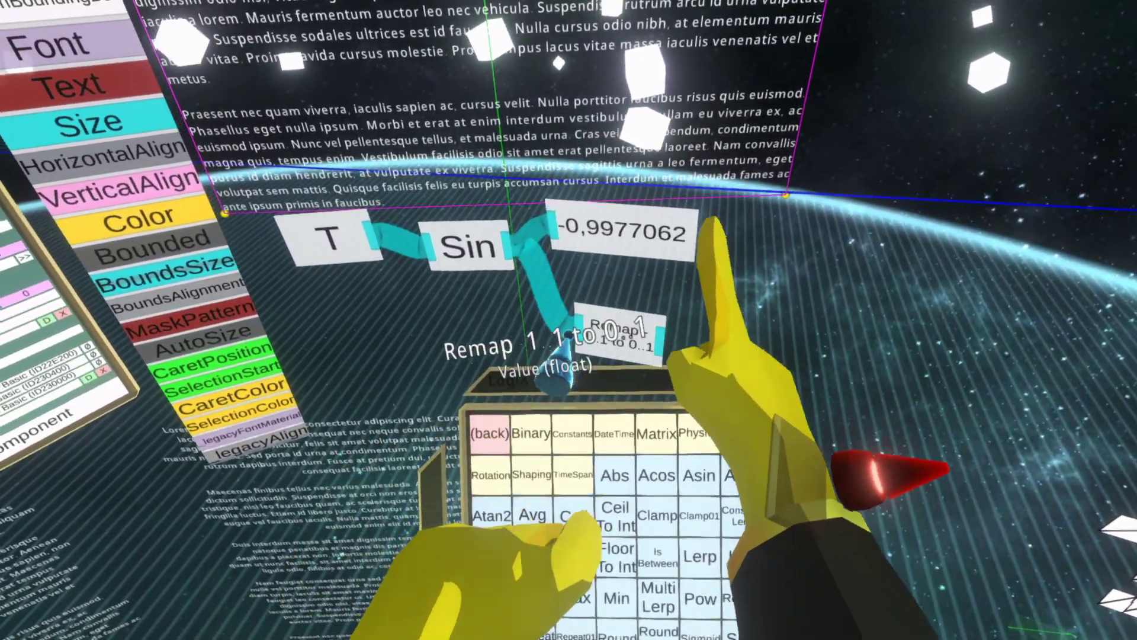
{"action": "left_click_drag", "start_coordinate": [627, 230], "coordinate": [718, 293]}
{"action": "left_click_drag", "start_coordinate": [530, 326], "coordinate": [616, 282]}
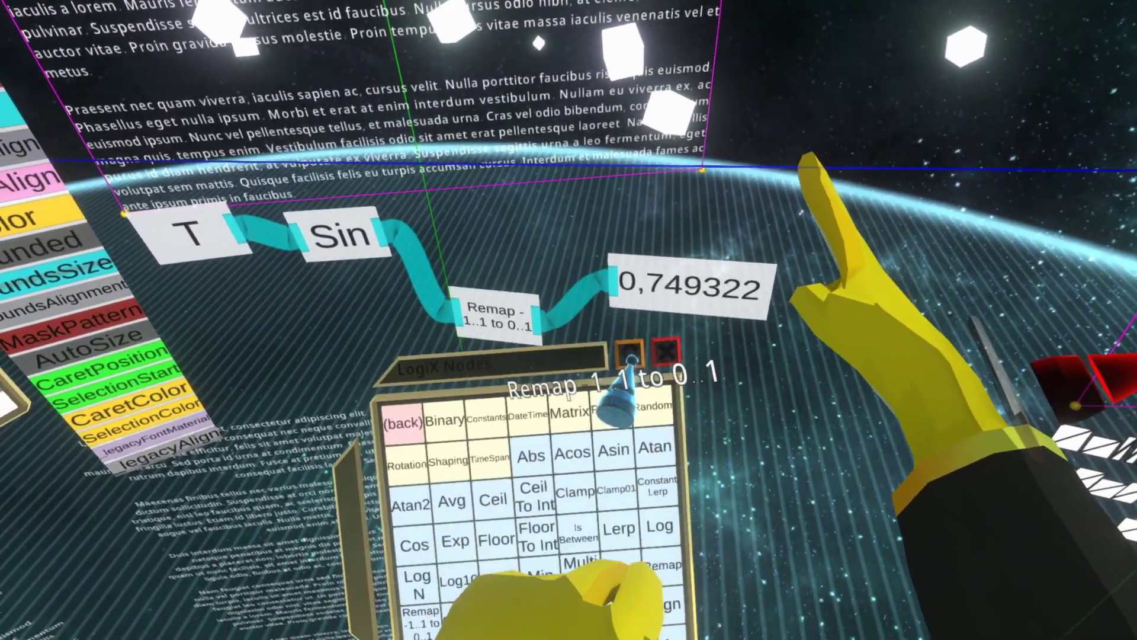
{"action": "left_click_drag", "start_coordinate": [691, 288], "coordinate": [691, 312]}
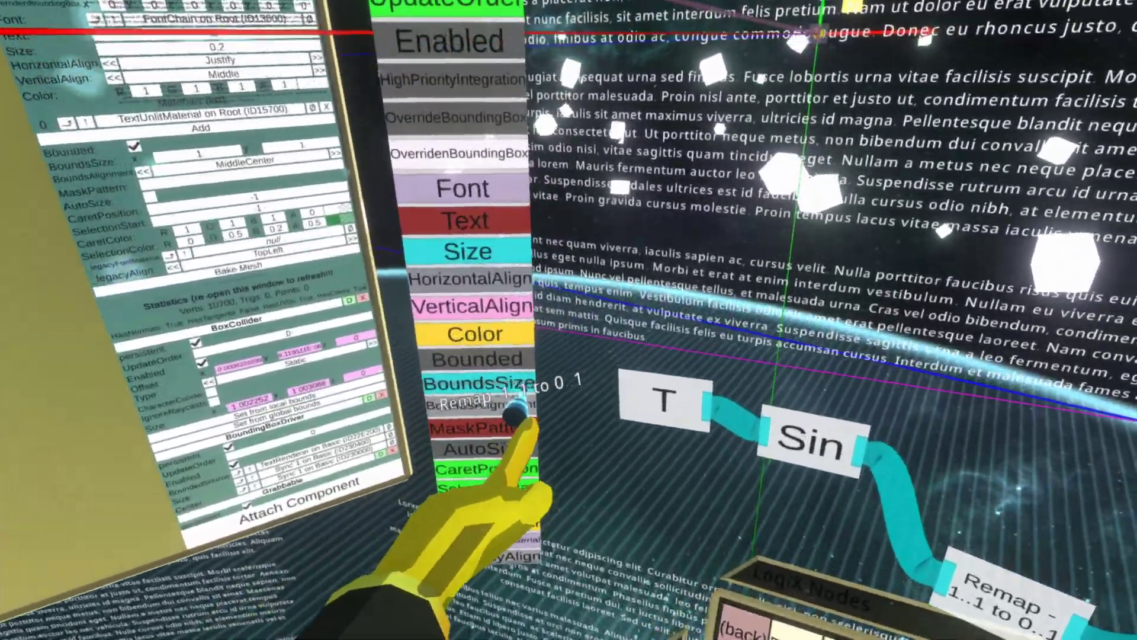
Add a Pack xy operator node and feed its first input from the Remap node's output
{"action": "left_click_drag", "start_coordinate": [526, 389], "coordinate": [711, 385]}
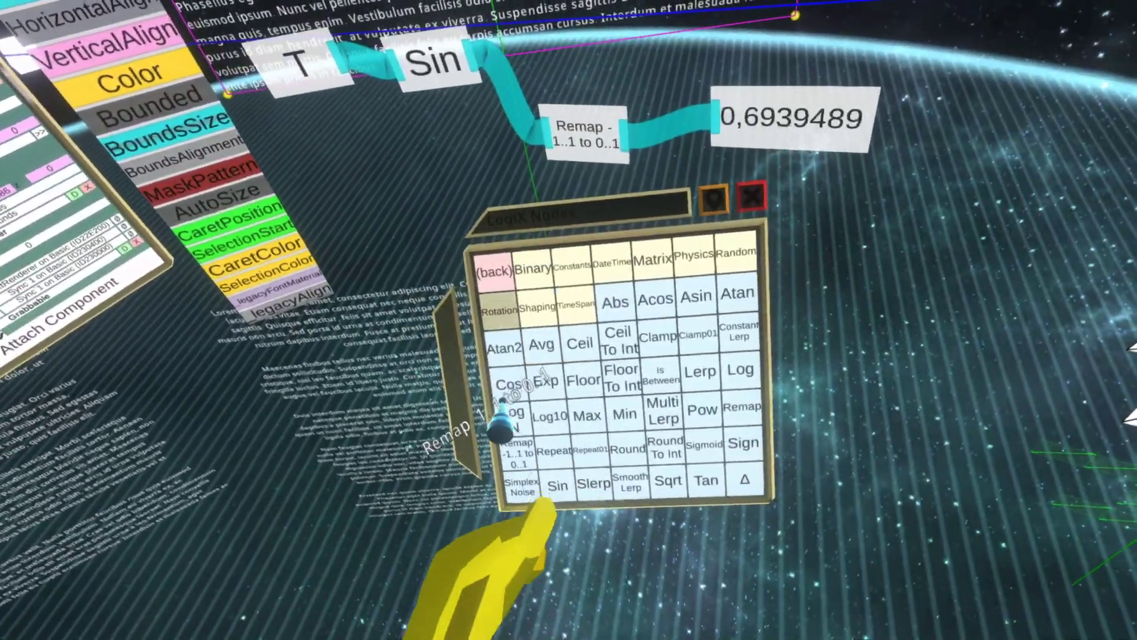
{"action": "left_click_drag", "start_coordinate": [501, 418], "coordinate": [484, 414]}
{"action": "left_click_drag", "start_coordinate": [610, 474], "coordinate": [516, 482]}
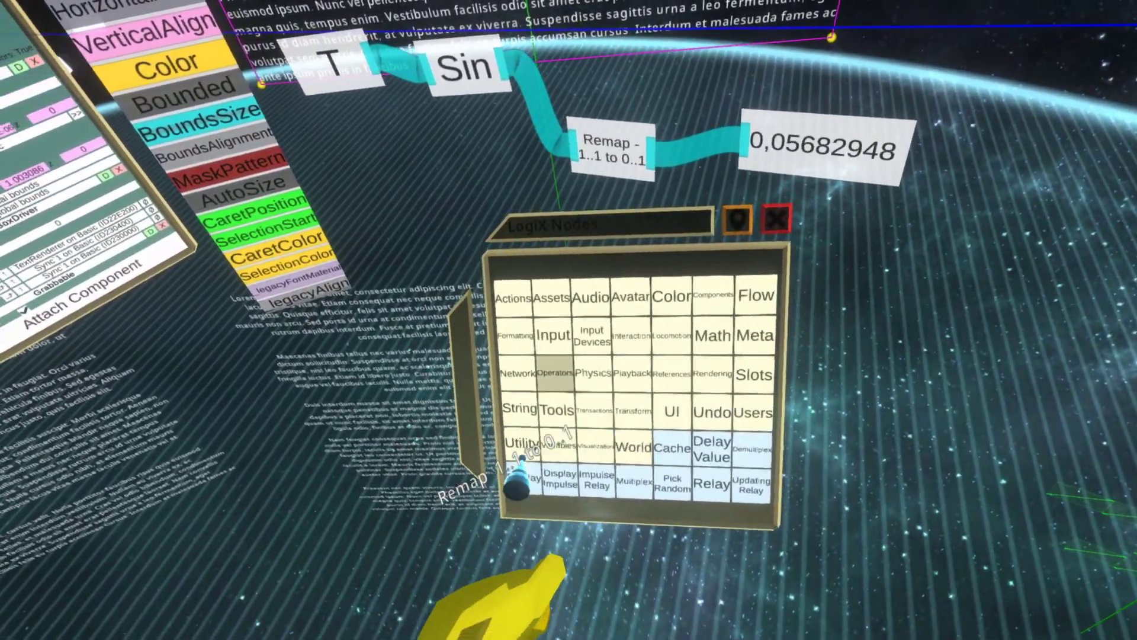
{"action": "left_click", "coordinate": [563, 369]}
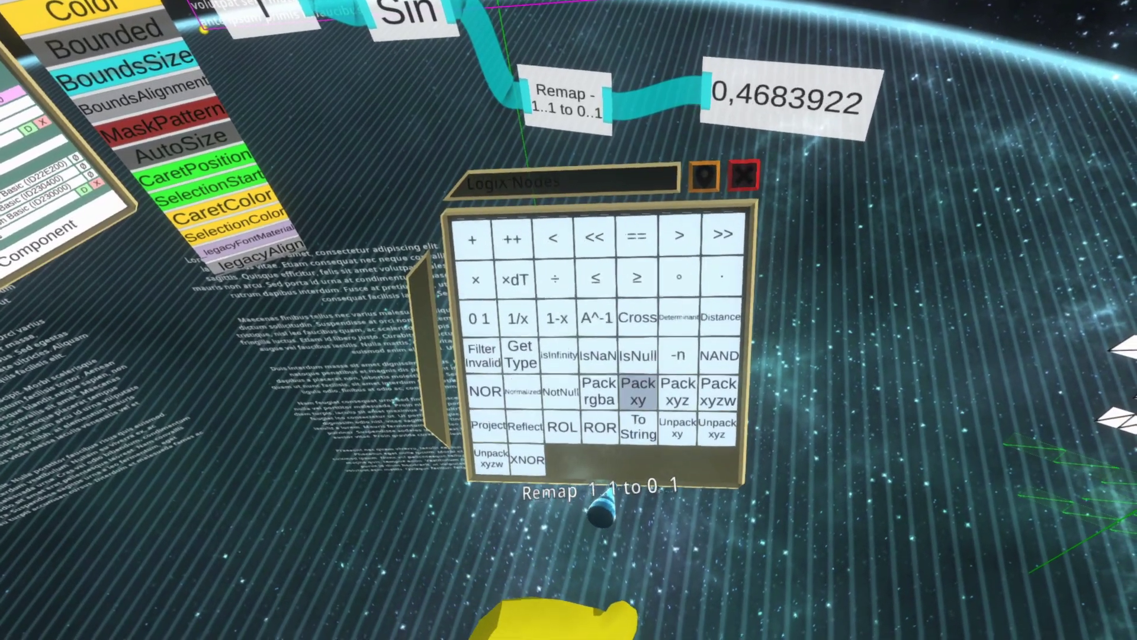
{"action": "left_click", "coordinate": [638, 391]}
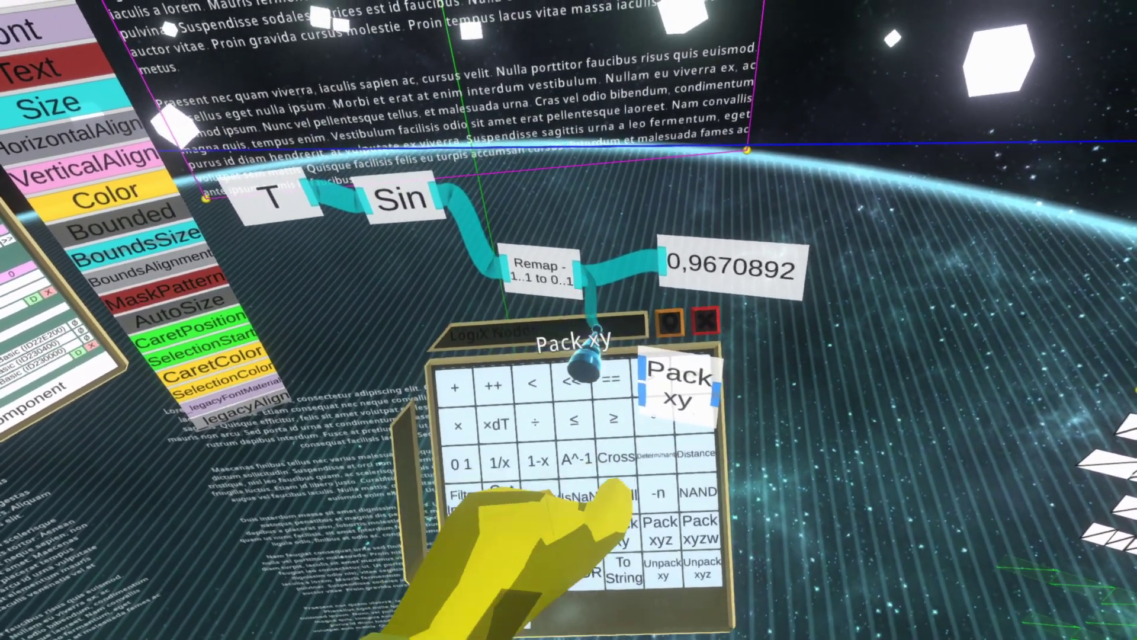
{"action": "left_click_drag", "start_coordinate": [607, 344], "coordinate": [533, 447]}
Set the Pack xy node's second input to a constant 1 and drive the lorem ipsum text's BoundsSize with the packed output
{"action": "left_click", "coordinate": [530, 444]}
{"action": "key", "text": "BackSpace"}
{"action": "type", "text": "1"}
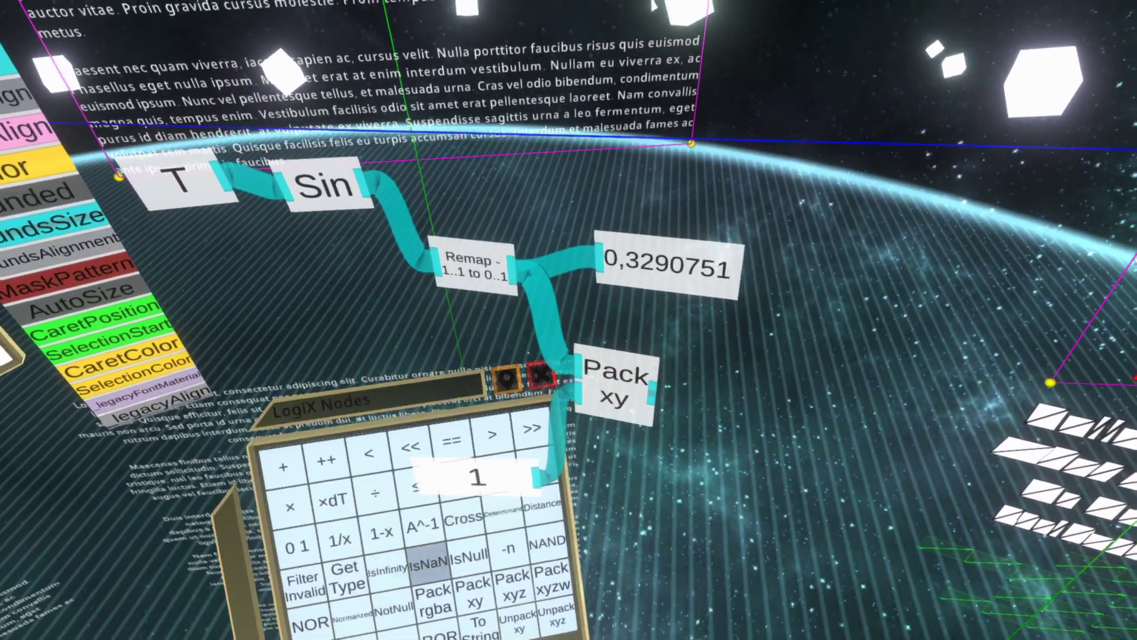
{"action": "left_click_drag", "start_coordinate": [653, 432], "coordinate": [494, 379]}
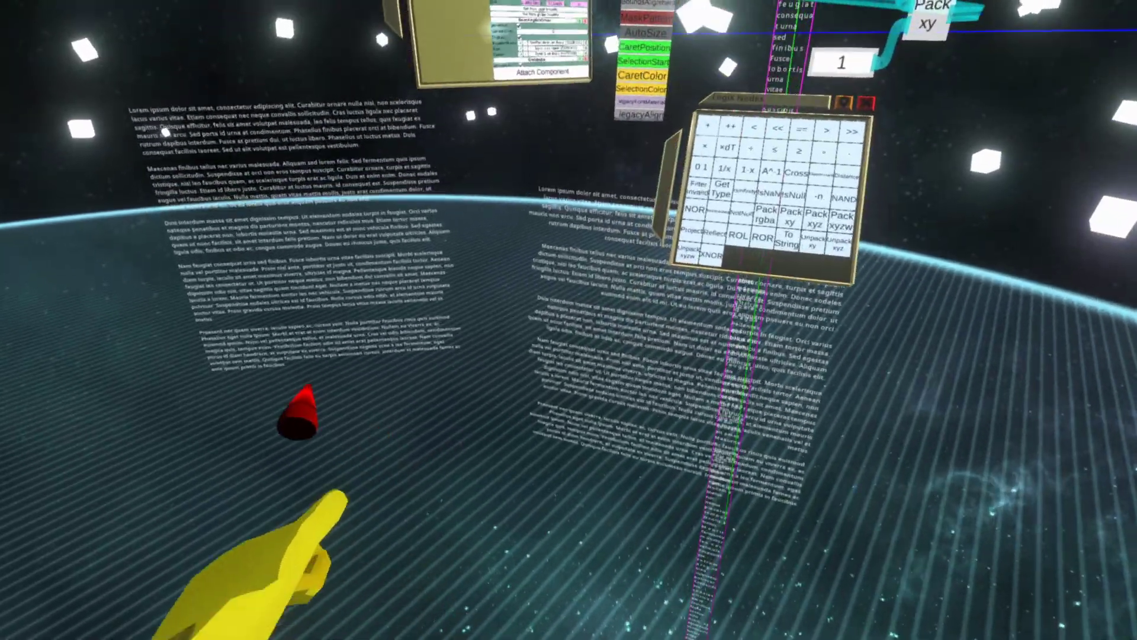
Create a new Basic text object reading "Text" and open its inspector
{"action": "right_click", "coordinate": [540, 557]}
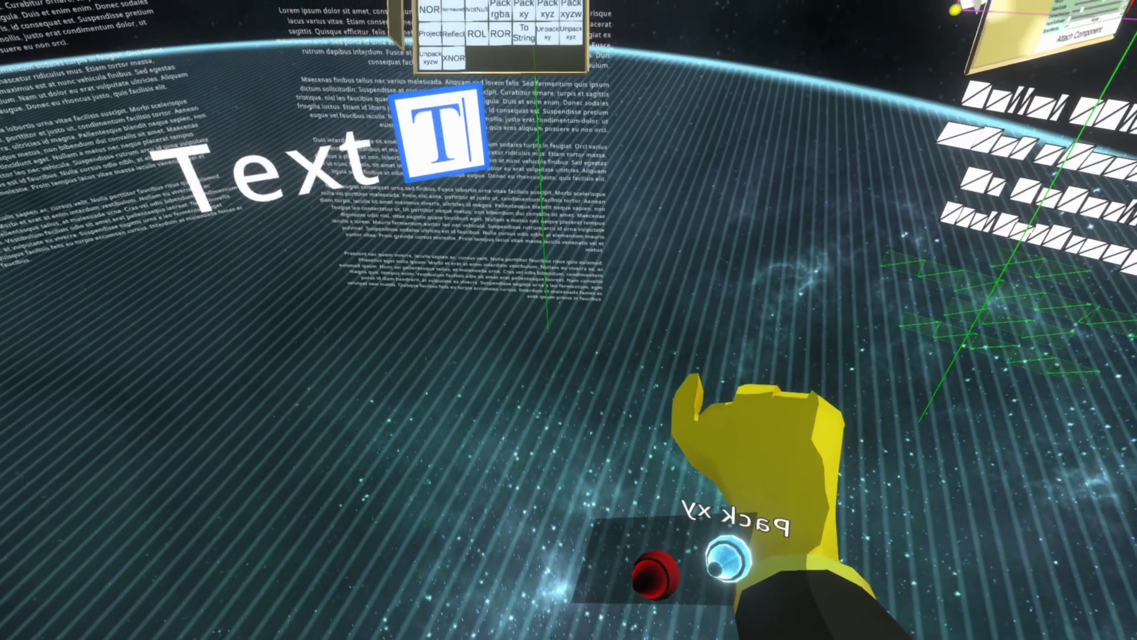
{"action": "left_click", "coordinate": [451, 208]}
{"action": "right_click", "coordinate": [477, 508]}
{"action": "left_click", "coordinate": [497, 453]}
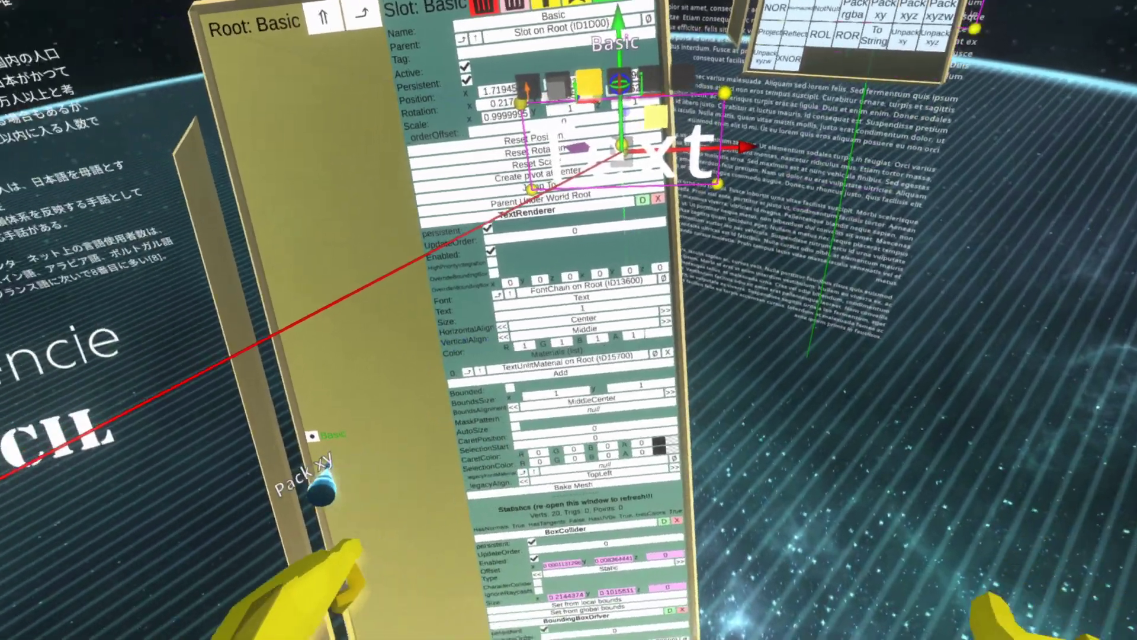
Unpack the new Basic text's slot as a LogiX interface
{"action": "left_click", "coordinate": [396, 407]}
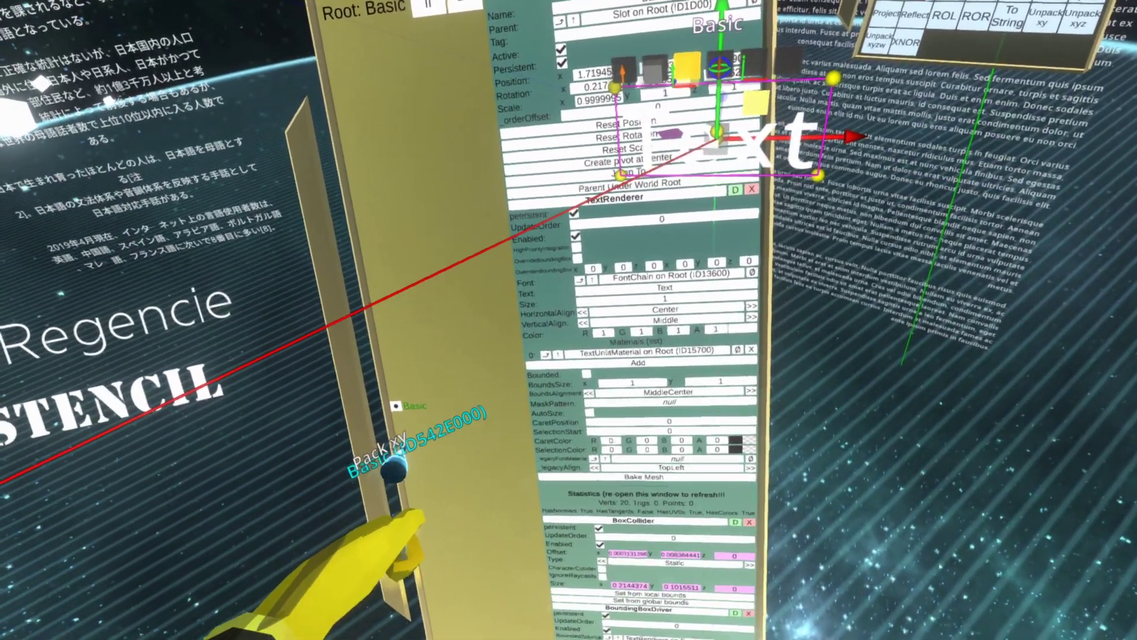
{"action": "left_click", "coordinate": [686, 439]}
{"action": "left_click", "coordinate": [506, 41]}
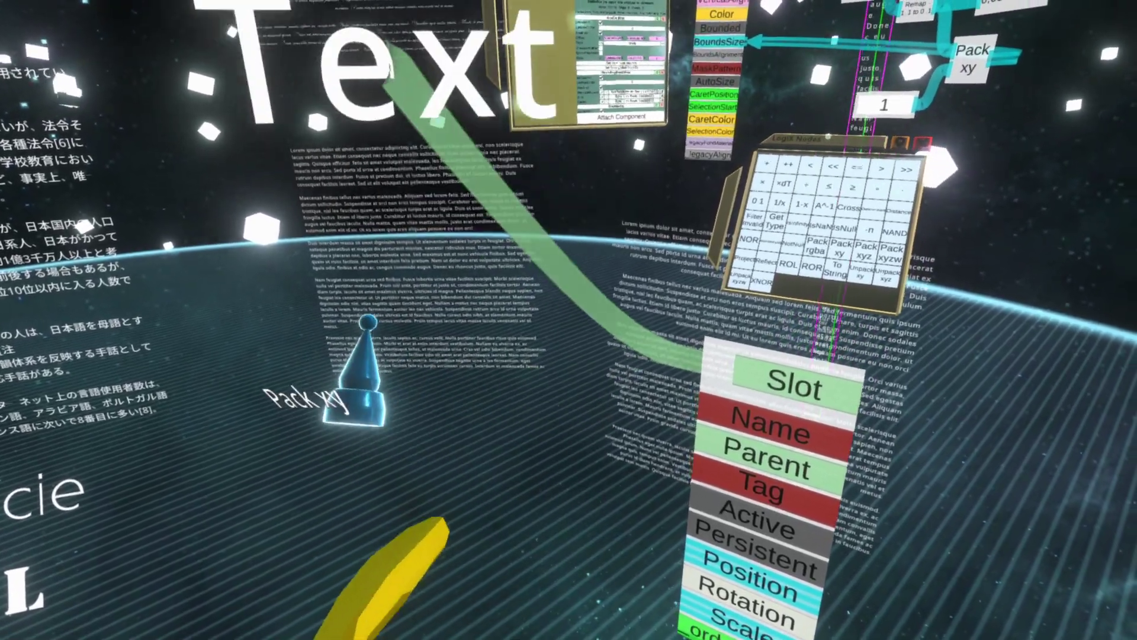
Add a GET String network node near the new text's interface
{"action": "right_click", "coordinate": [462, 462]}
{"action": "left_click", "coordinate": [465, 435]}
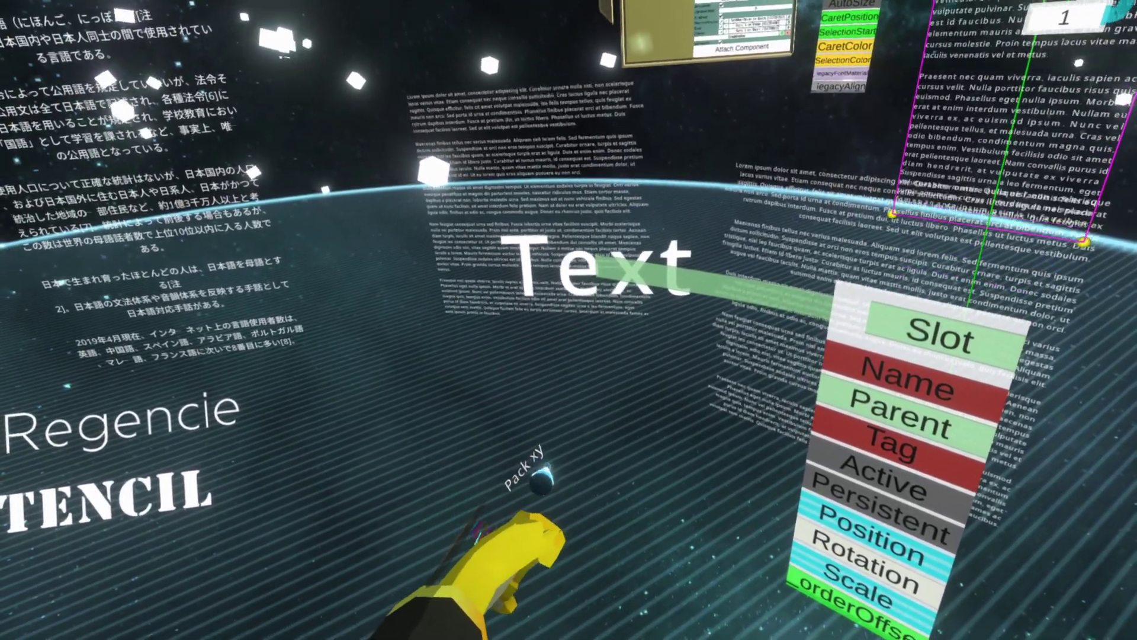
{"action": "right_click", "coordinate": [475, 470]}
{"action": "left_click", "coordinate": [439, 470]}
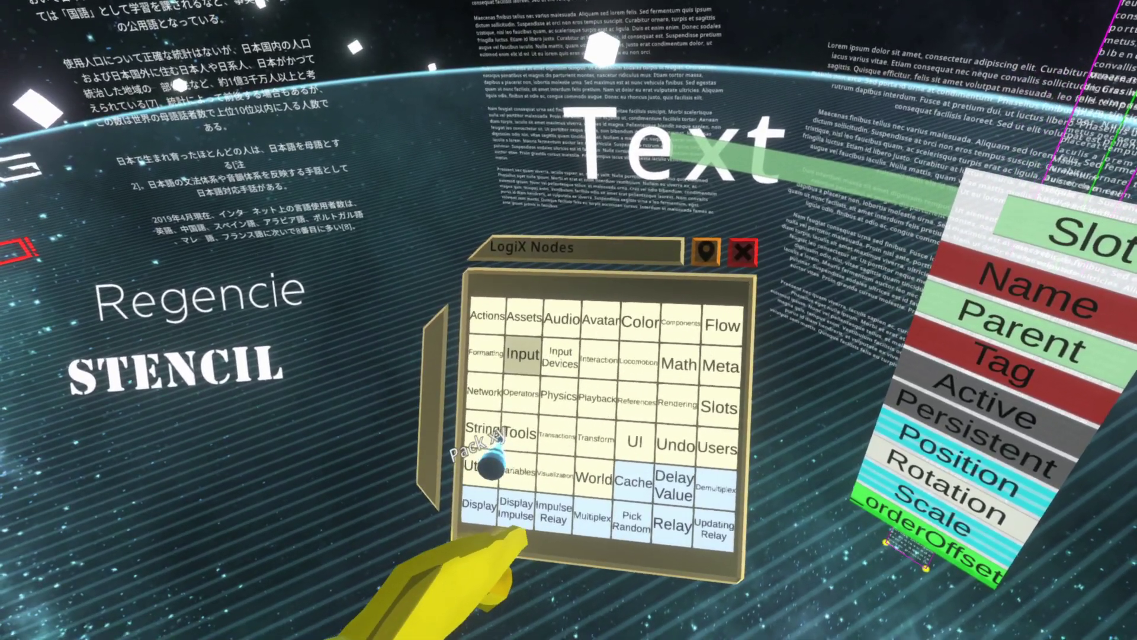
{"action": "left_click", "coordinate": [523, 354]}
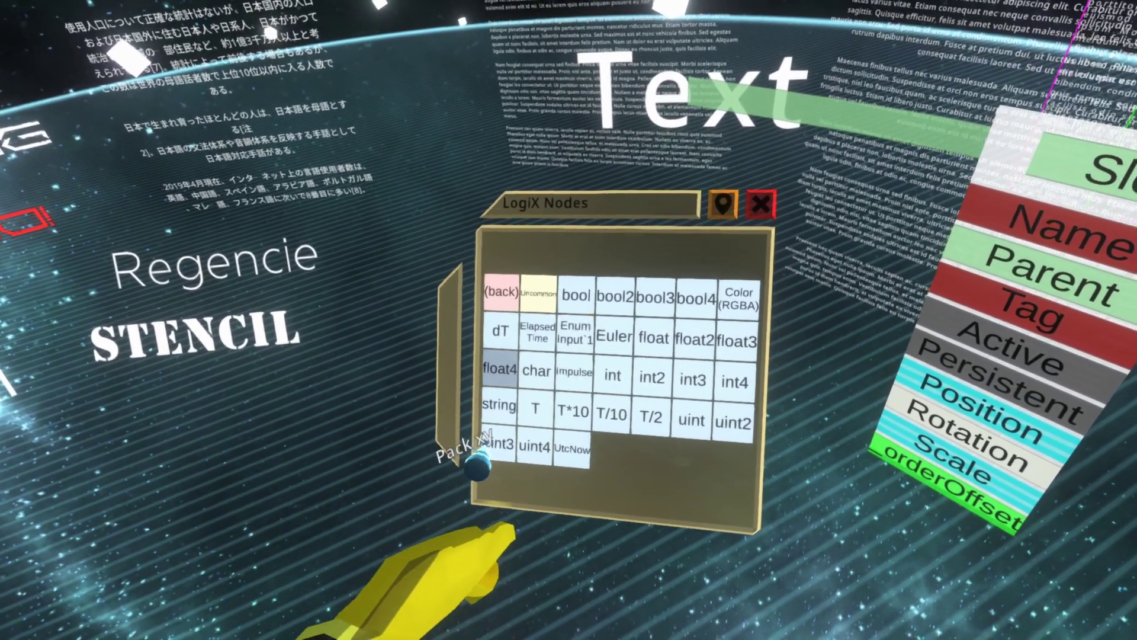
{"action": "left_click", "coordinate": [512, 291]}
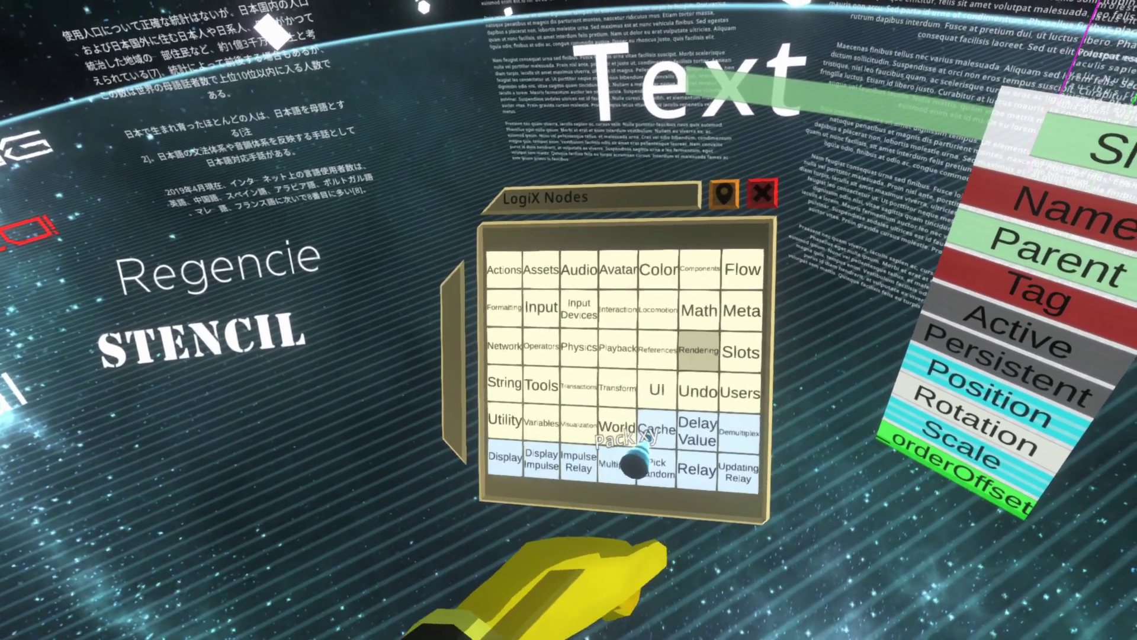
{"action": "left_click", "coordinate": [516, 343]}
{"action": "left_click", "coordinate": [597, 367]}
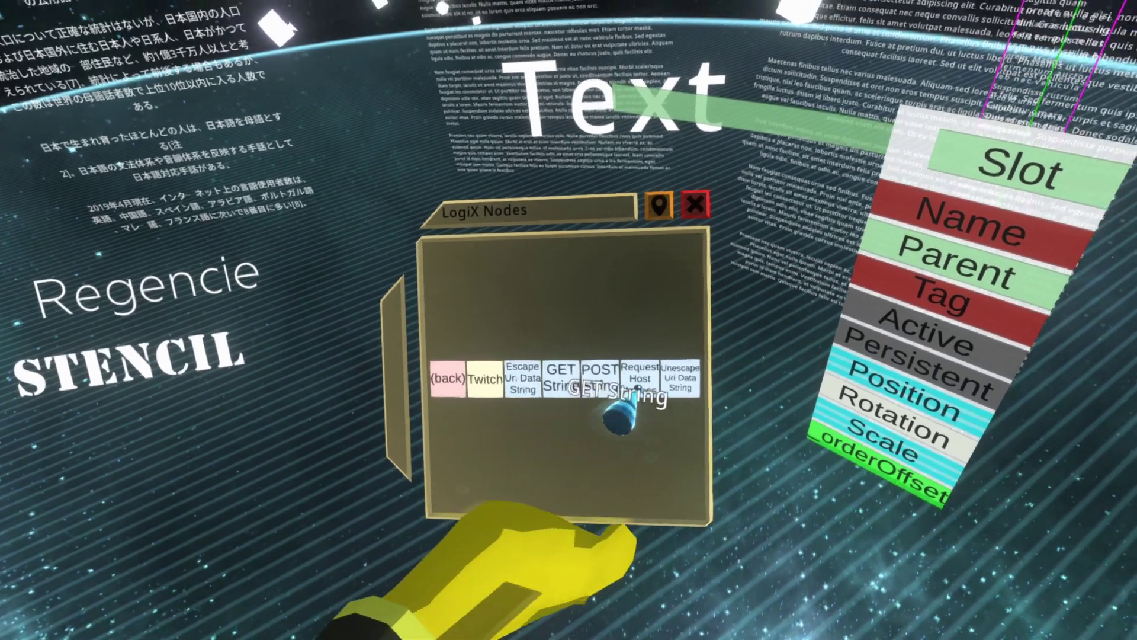
{"action": "double_click", "coordinate": [668, 362]}
{"action": "left_click", "coordinate": [484, 367]}
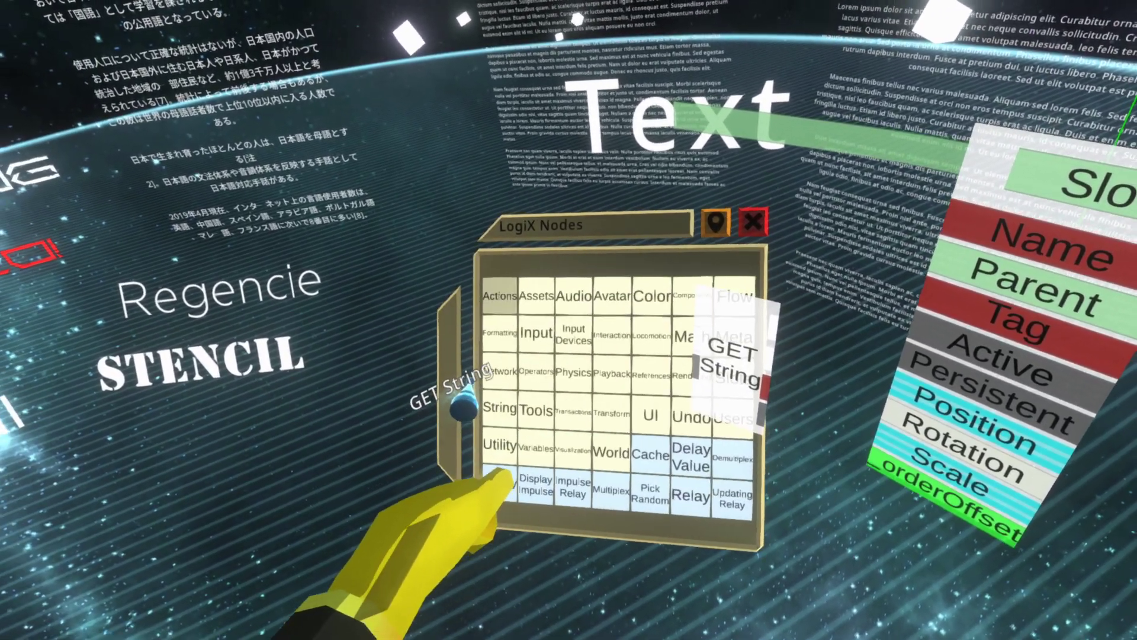
Add a Write action node and wire the GET String node's string output to its value input
{"action": "left_click", "coordinate": [479, 446]}
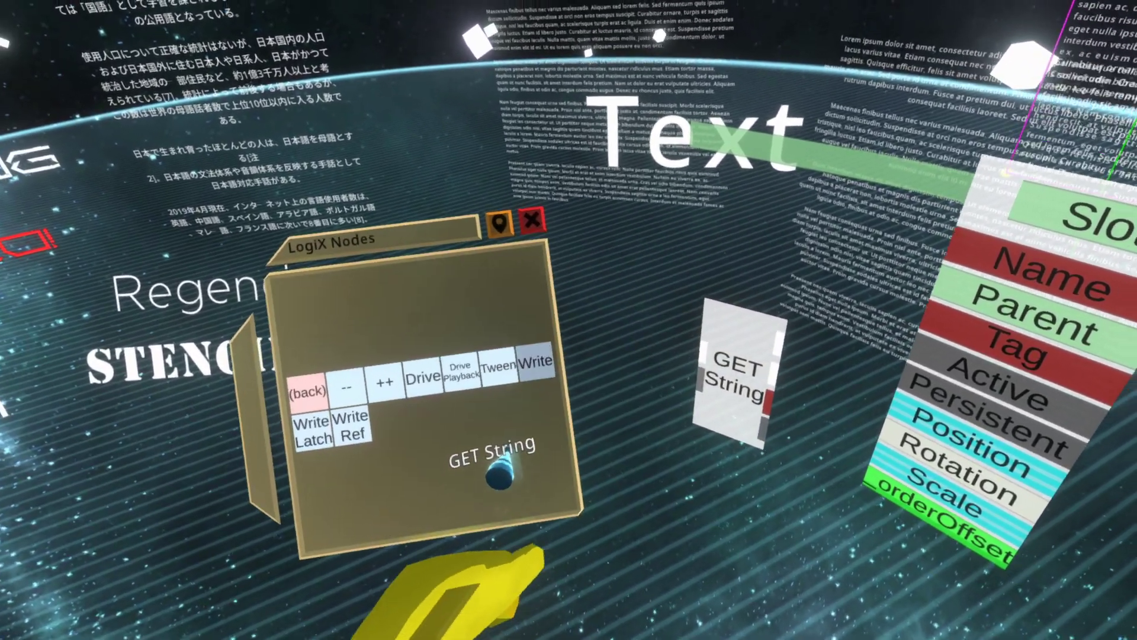
{"action": "left_click", "coordinate": [531, 363]}
{"action": "double_click", "coordinate": [591, 504]}
{"action": "left_click_drag", "start_coordinate": [589, 511], "coordinate": [623, 458]}
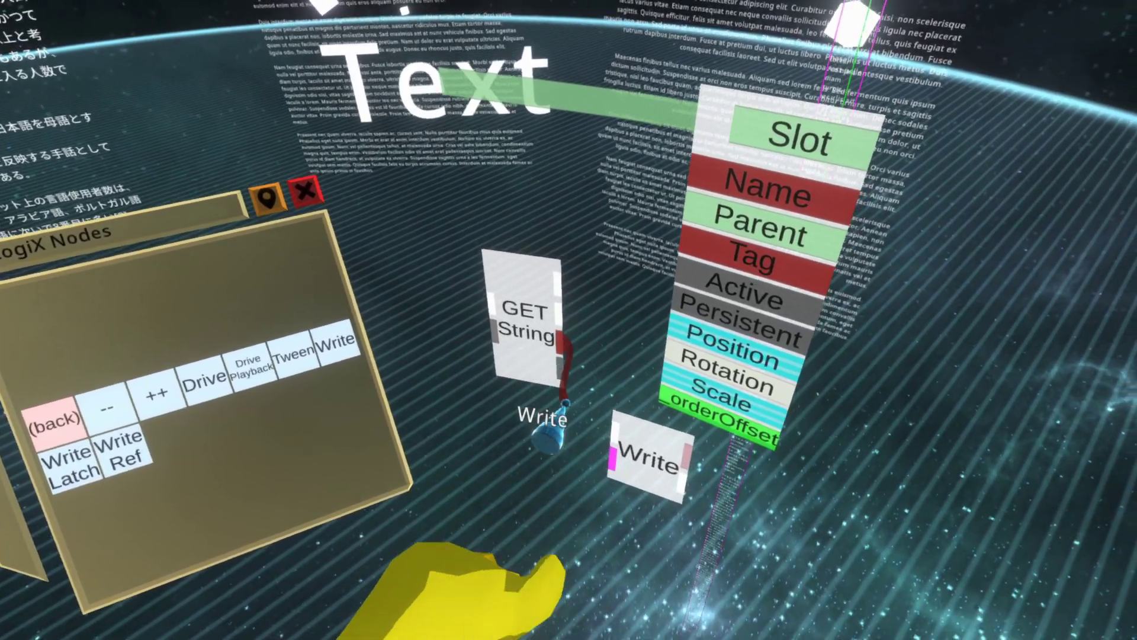
{"action": "mouse_move", "coordinate": [566, 410]}
{"action": "left_mouse_down"}
{"action": "mouse_move", "coordinate": [520, 478]}
{"action": "mouse_move", "coordinate": [525, 450]}
{"action": "mouse_move", "coordinate": [572, 415]}
{"action": "left_mouse_up"}
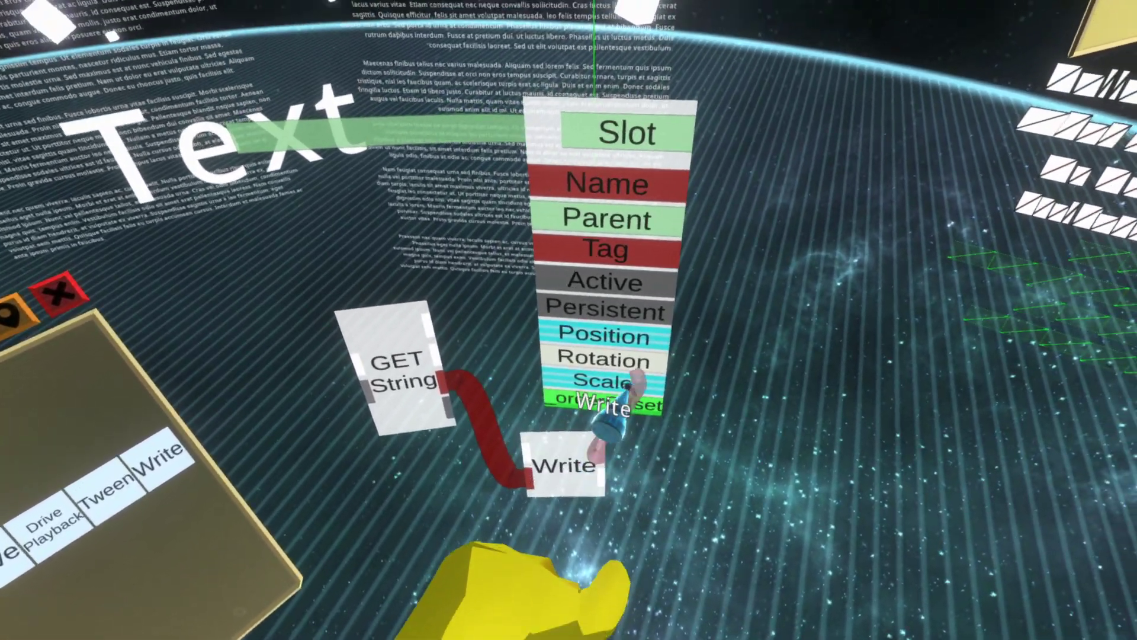
Replace the Slot interface with the new text's TextRenderer interface and target its Text field with the Write node
{"action": "left_click_drag", "start_coordinate": [630, 373], "coordinate": [638, 273]}
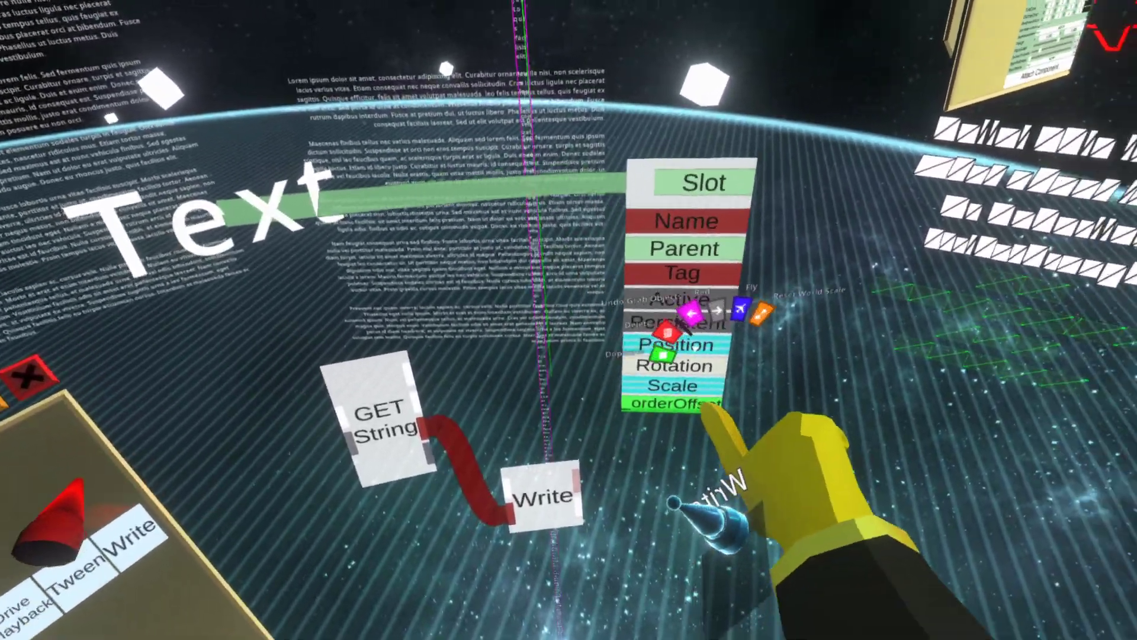
{"action": "left_click", "coordinate": [426, 218]}
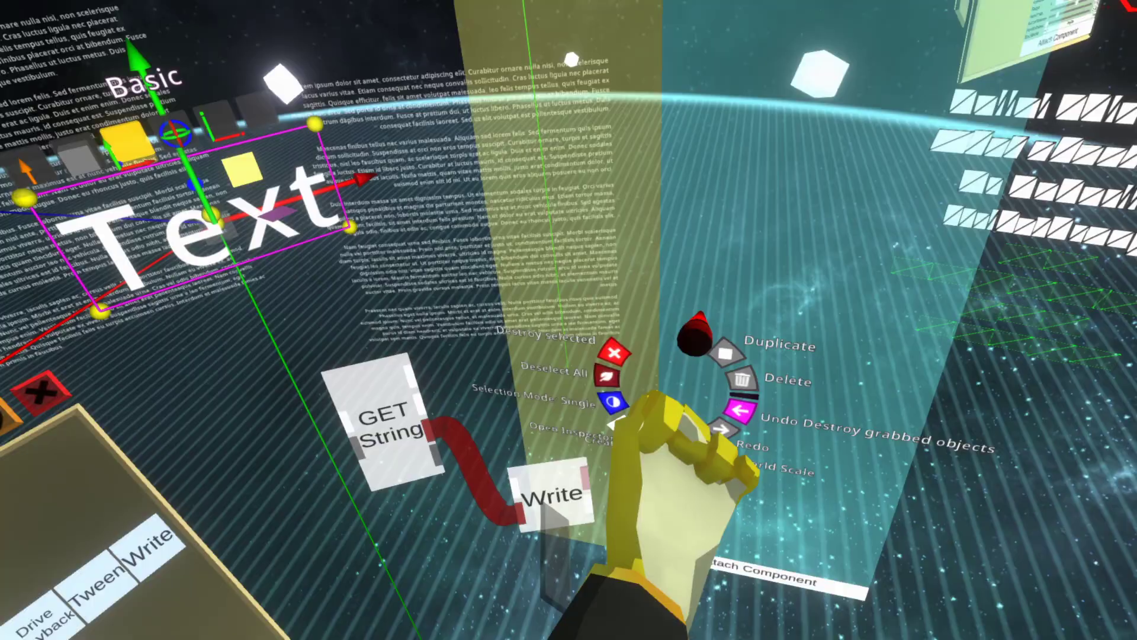
{"action": "left_click", "coordinate": [616, 421]}
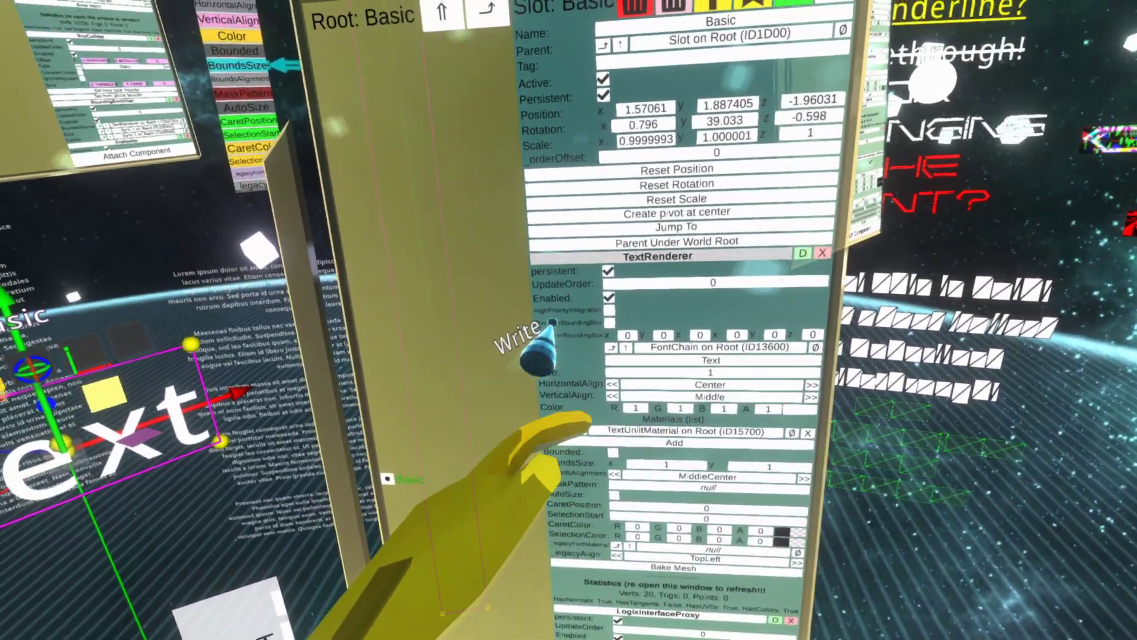
{"action": "left_click_drag", "start_coordinate": [669, 258], "coordinate": [337, 447]}
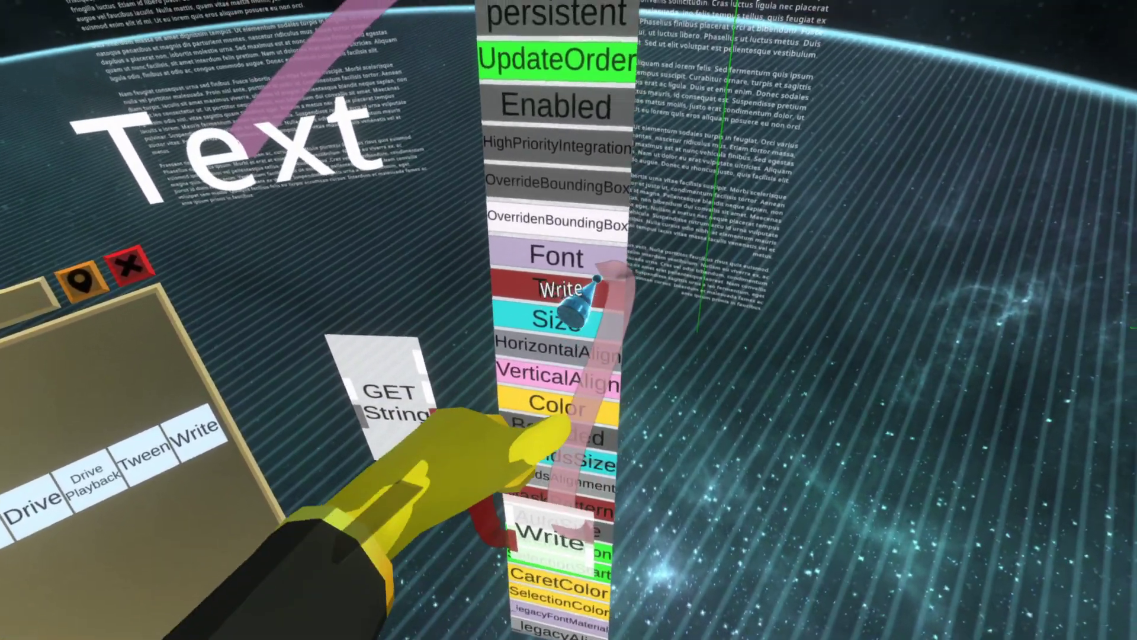
{"action": "left_click_drag", "start_coordinate": [597, 279], "coordinate": [599, 287]}
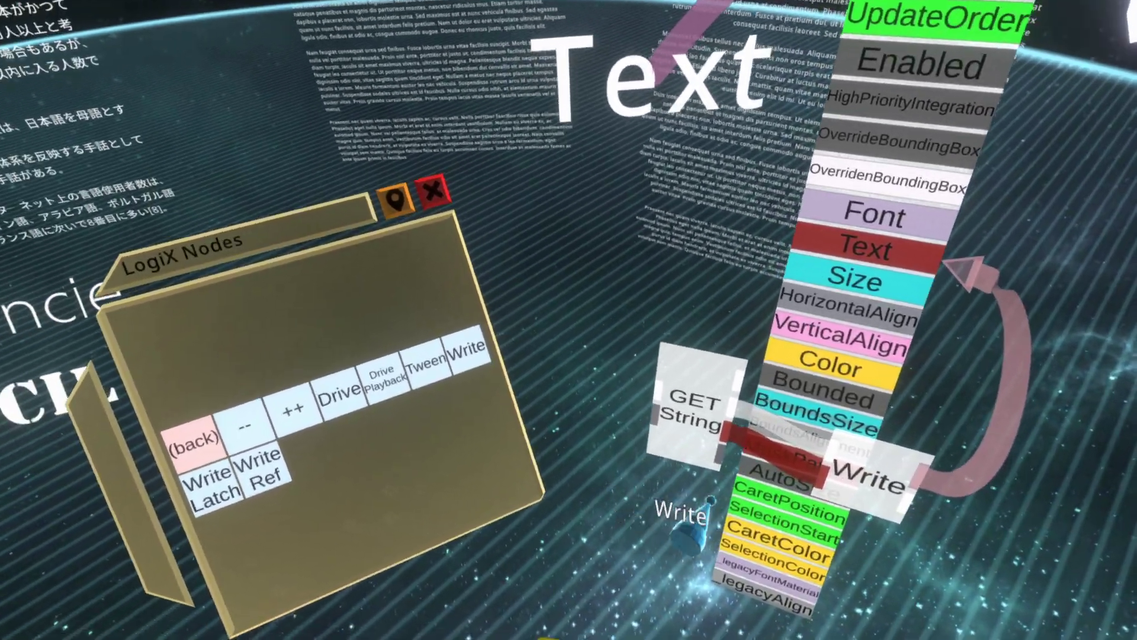
{"action": "left_click_drag", "start_coordinate": [747, 440], "coordinate": [552, 552]}
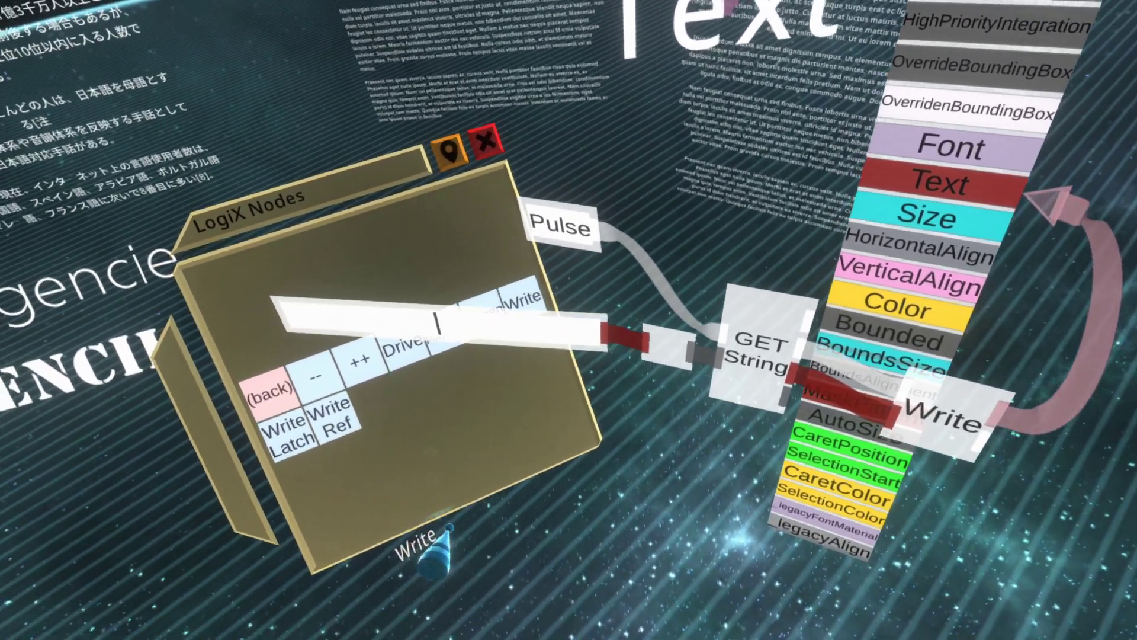
{"action": "type", "text": "wWW"}
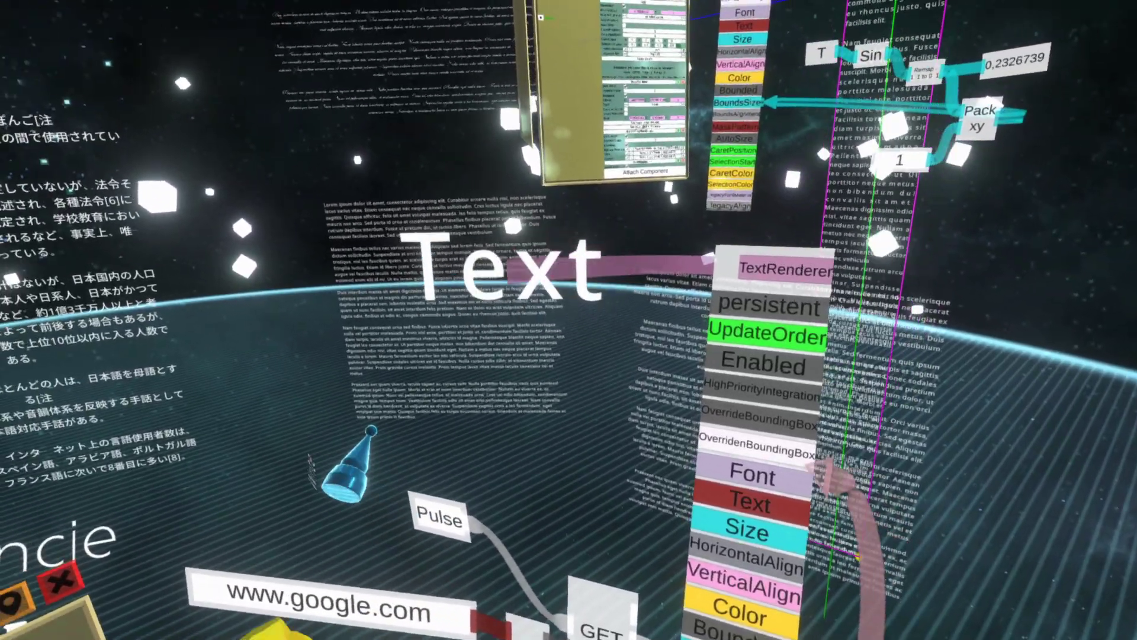
{"action": "left_click_drag", "start_coordinate": [431, 432], "coordinate": [563, 350]}
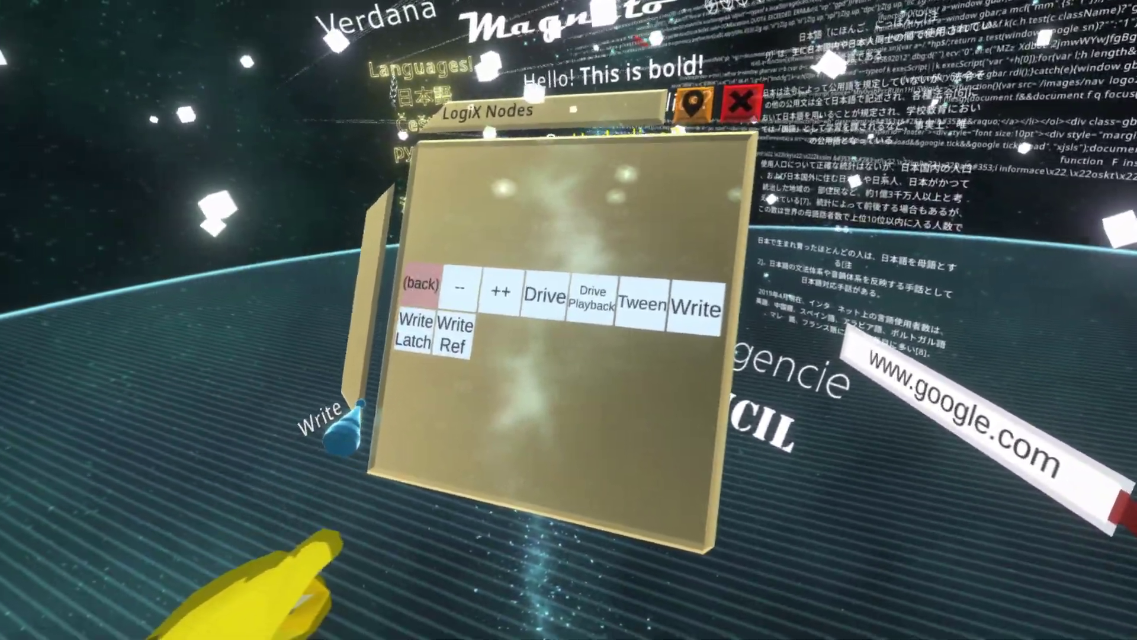
Attach a Display node to the TextRenderer's Text field and destroy that display
{"action": "left_click", "coordinate": [419, 282]}
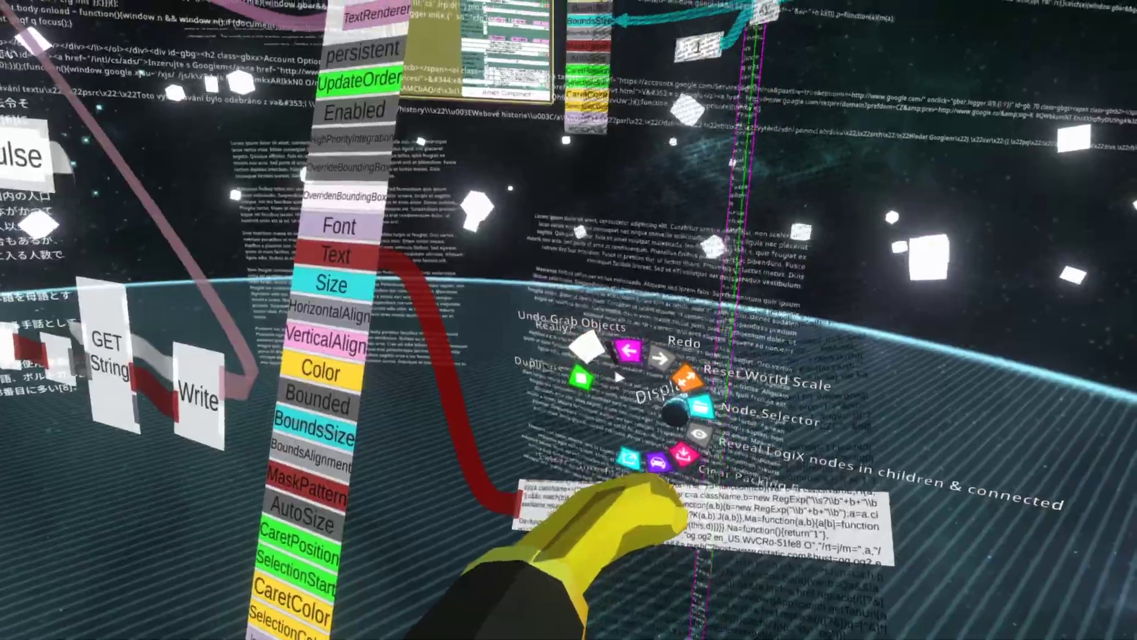
{"action": "left_click", "coordinate": [586, 347]}
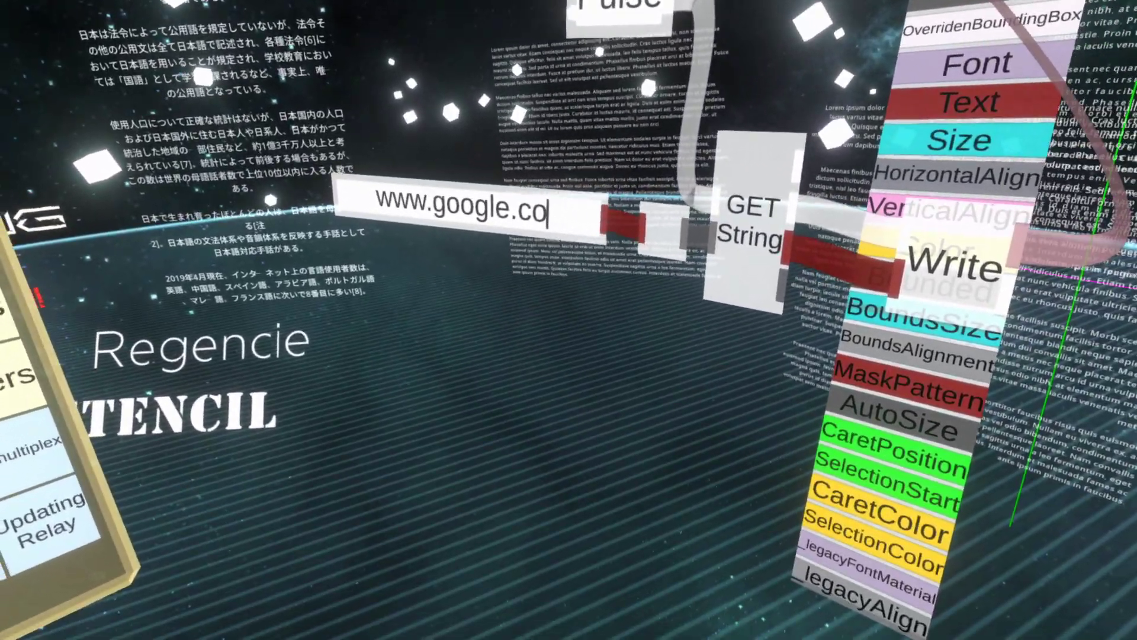
{"action": "type", "text": "redd"}
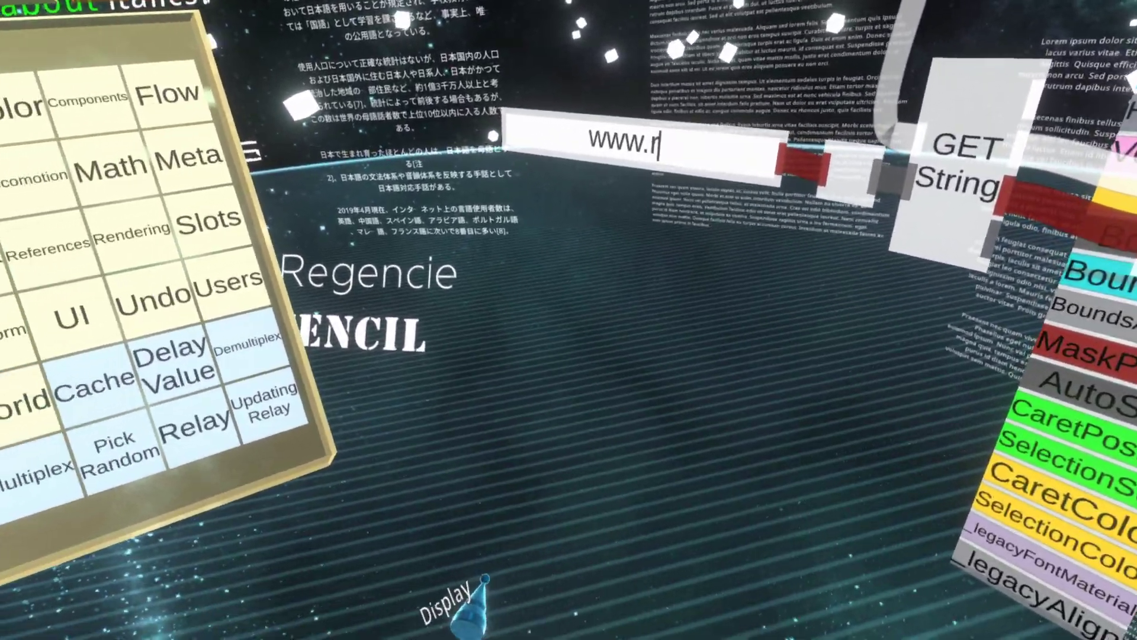